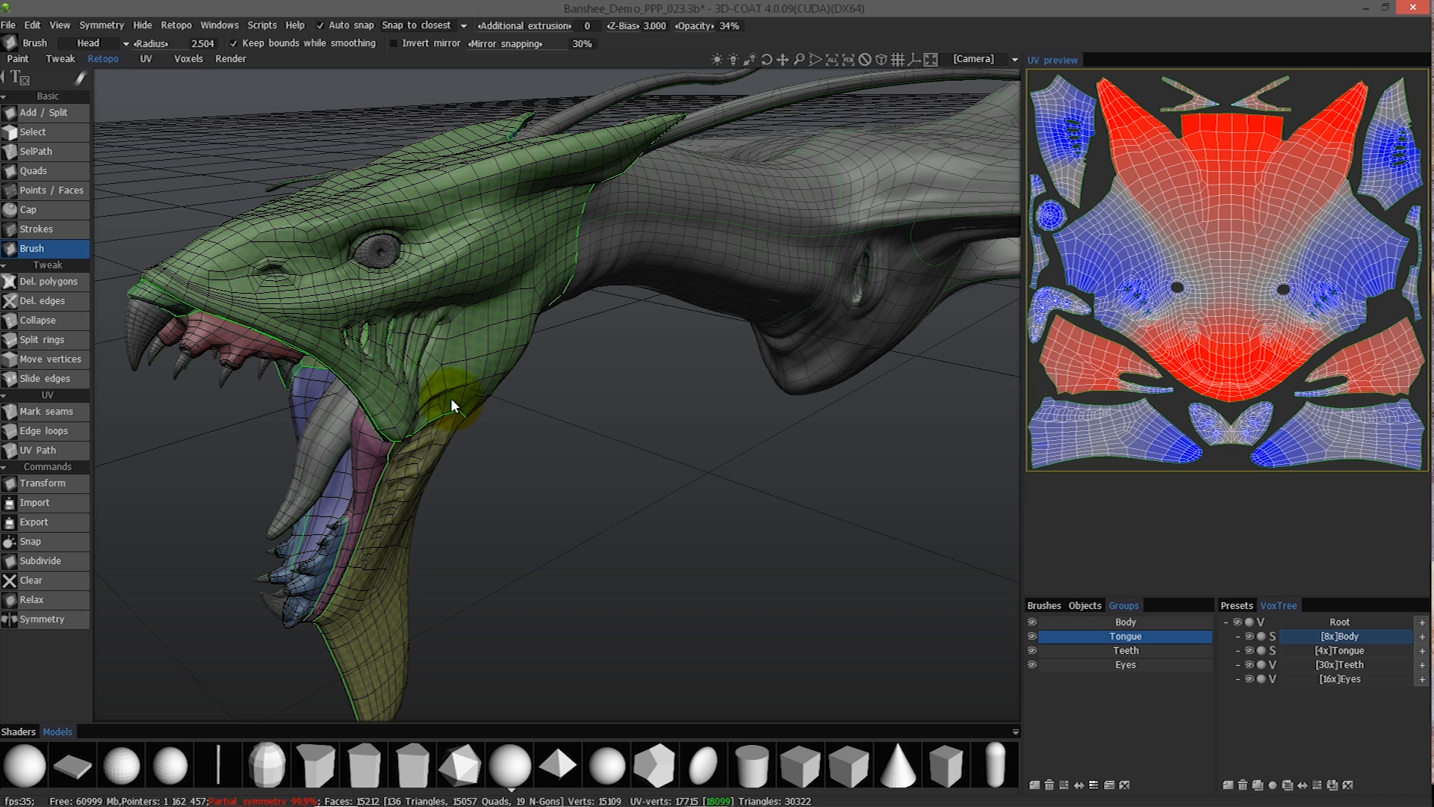
Compare the sculpted dragon in the Voxels room with its retopology mesh in the Retopo room.
click(188, 58)
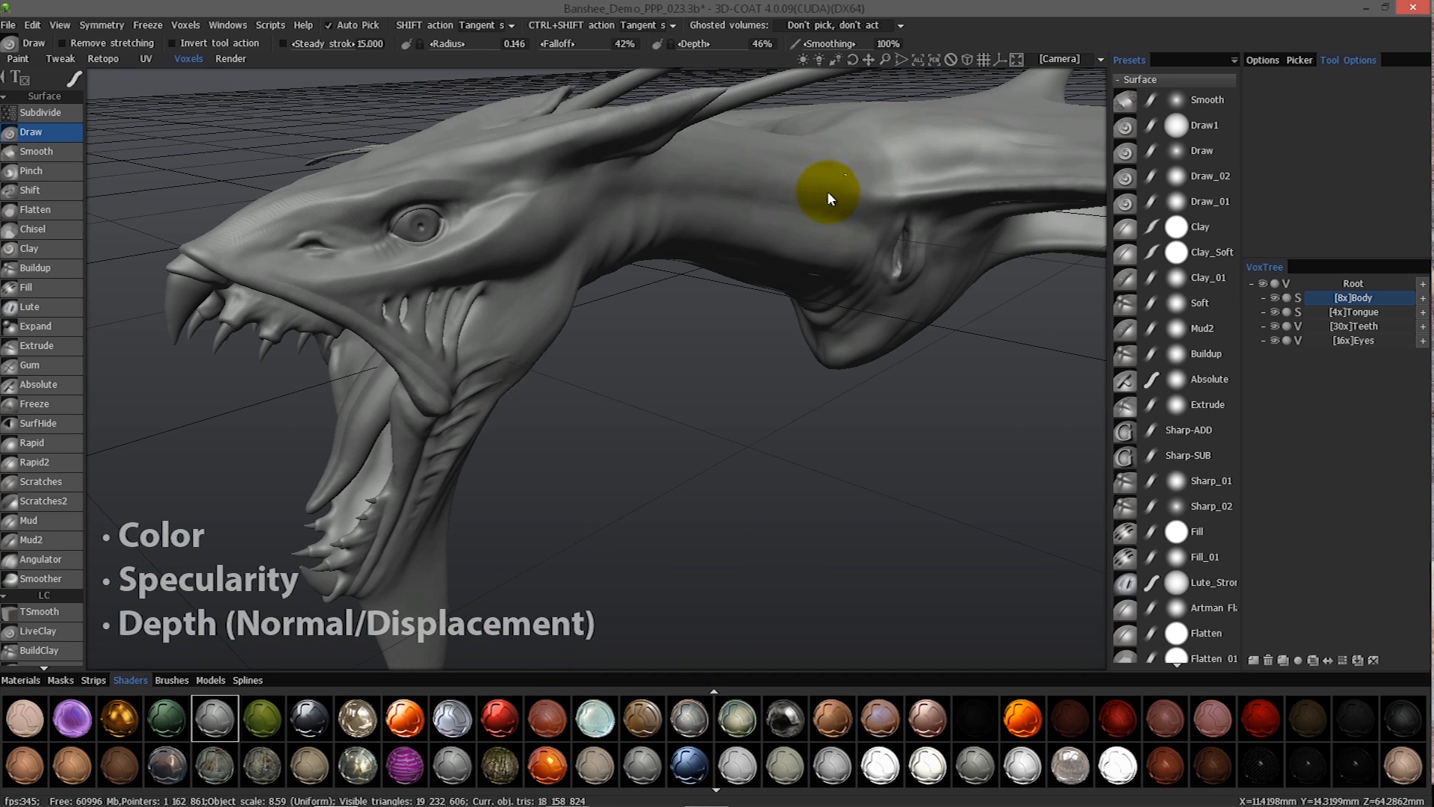
click(103, 59)
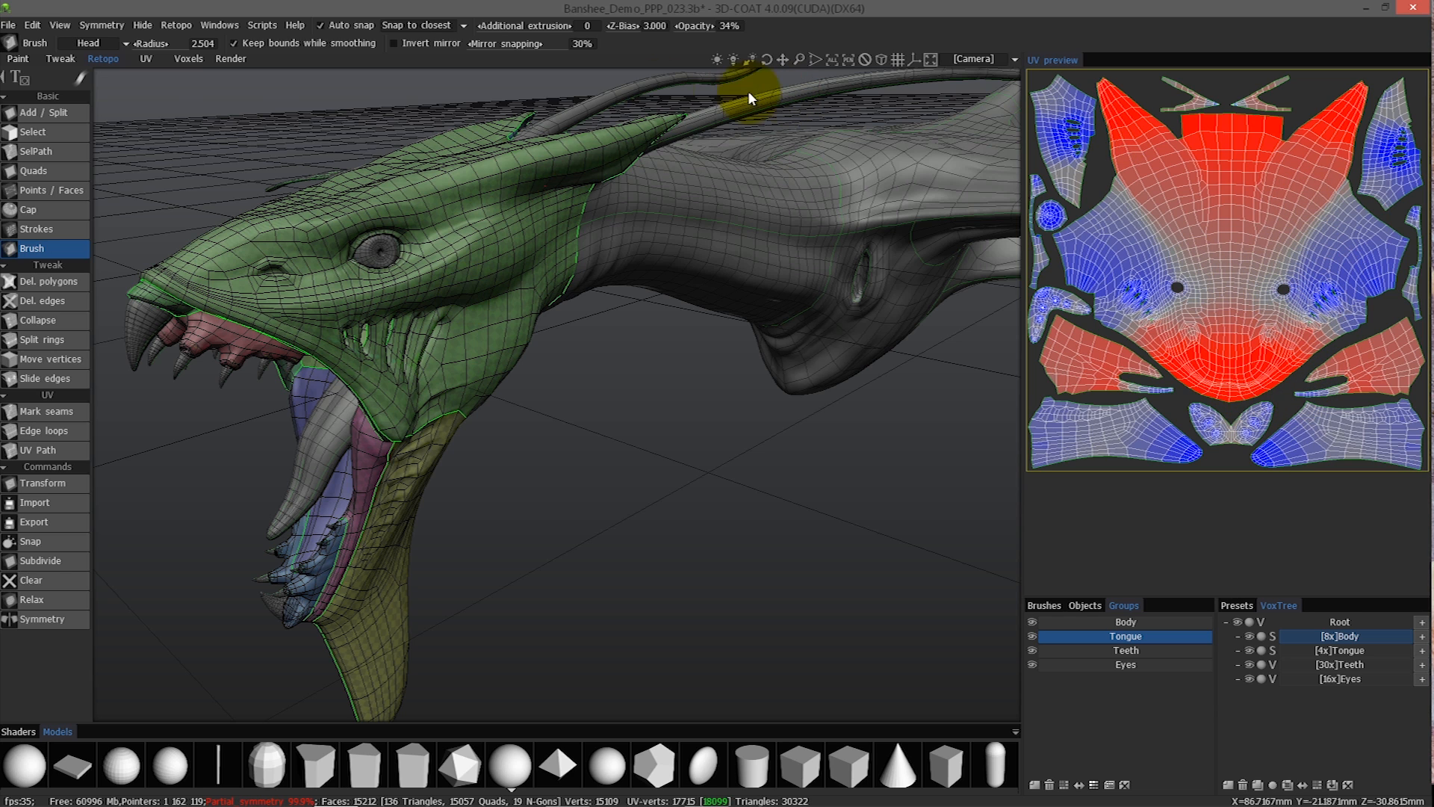
Preview the Wings UV set, switch to the Body UV set, and select the Tongue retopo group.
click(96, 43)
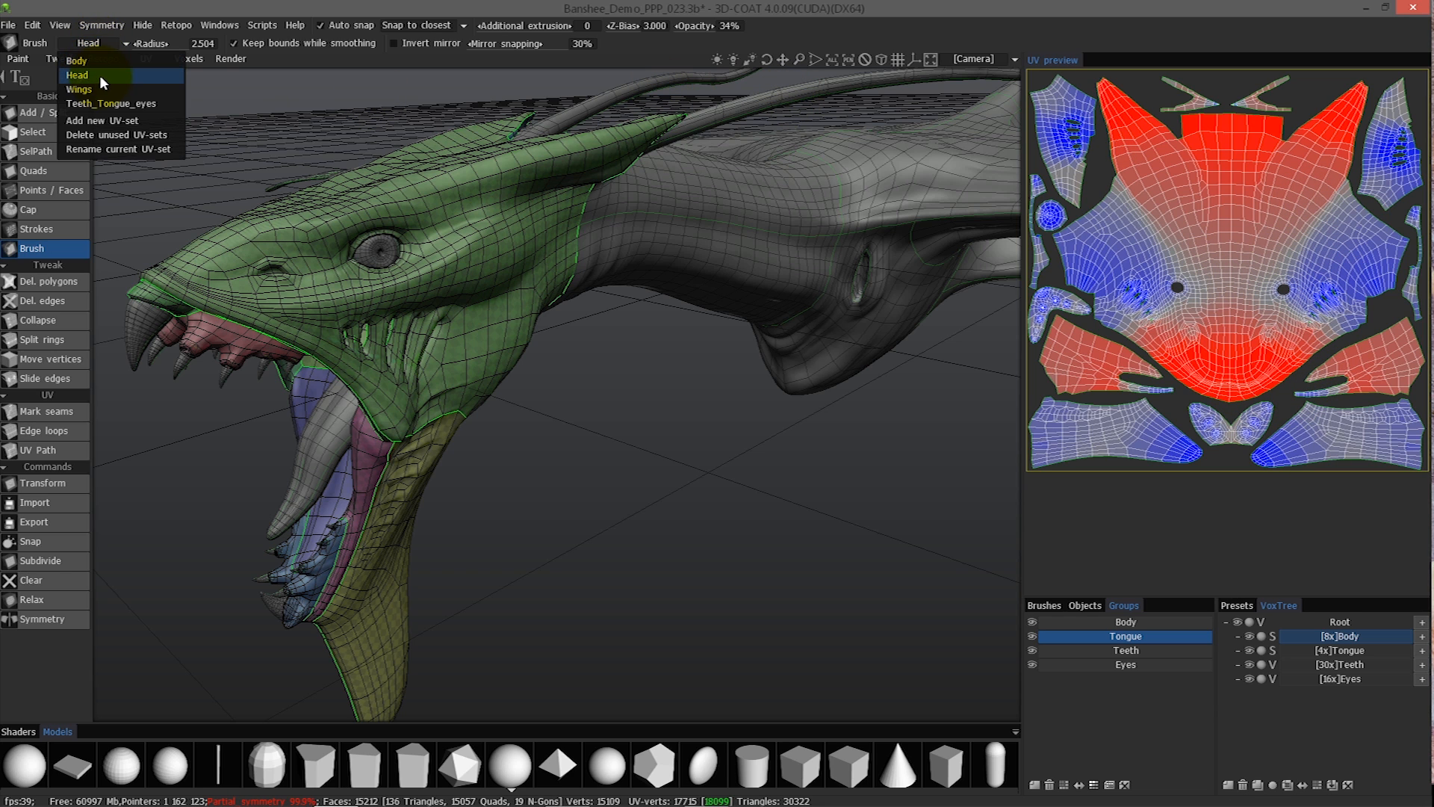
click(1097, 622)
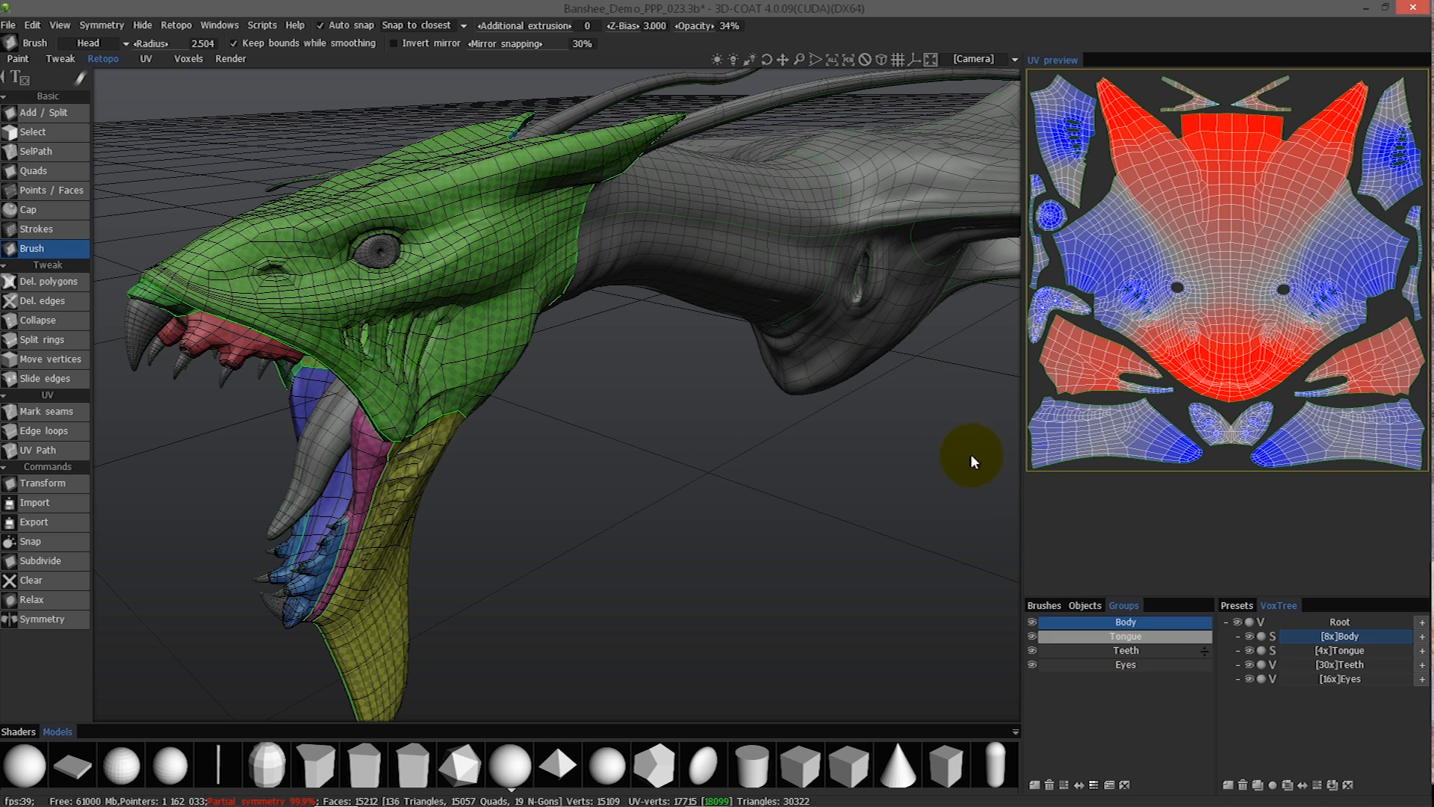
click(125, 43)
click(94, 64)
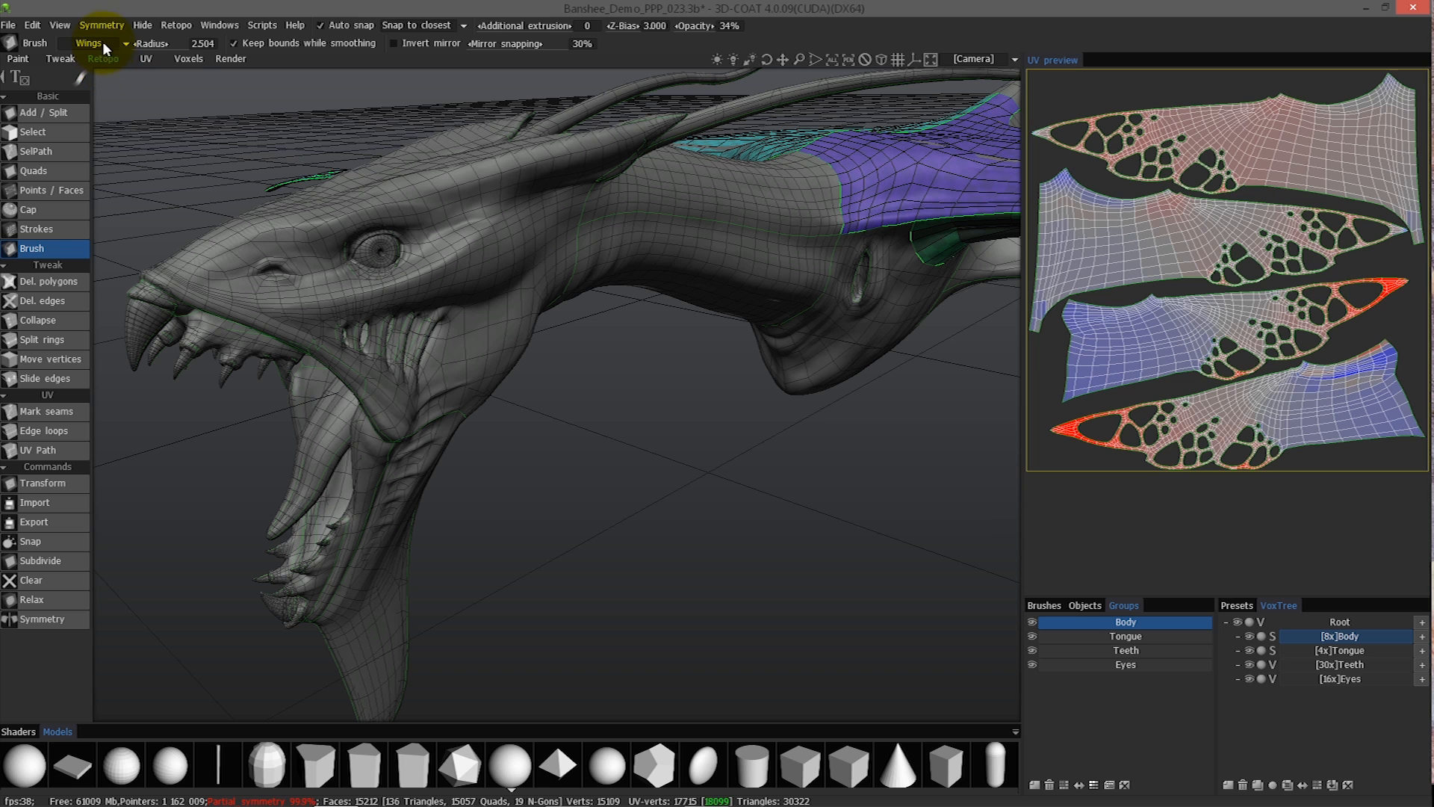
click(102, 43)
click(102, 59)
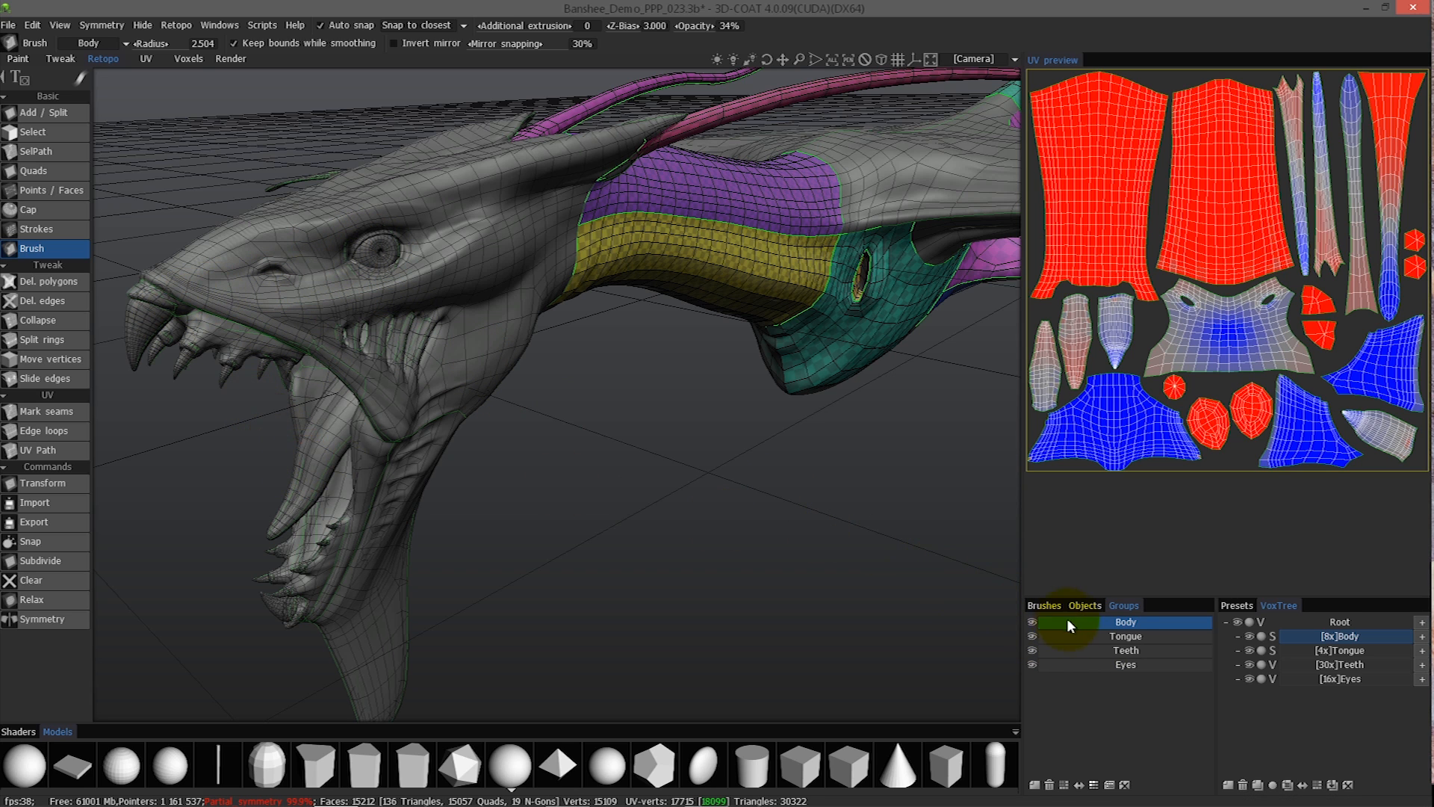
click(1104, 639)
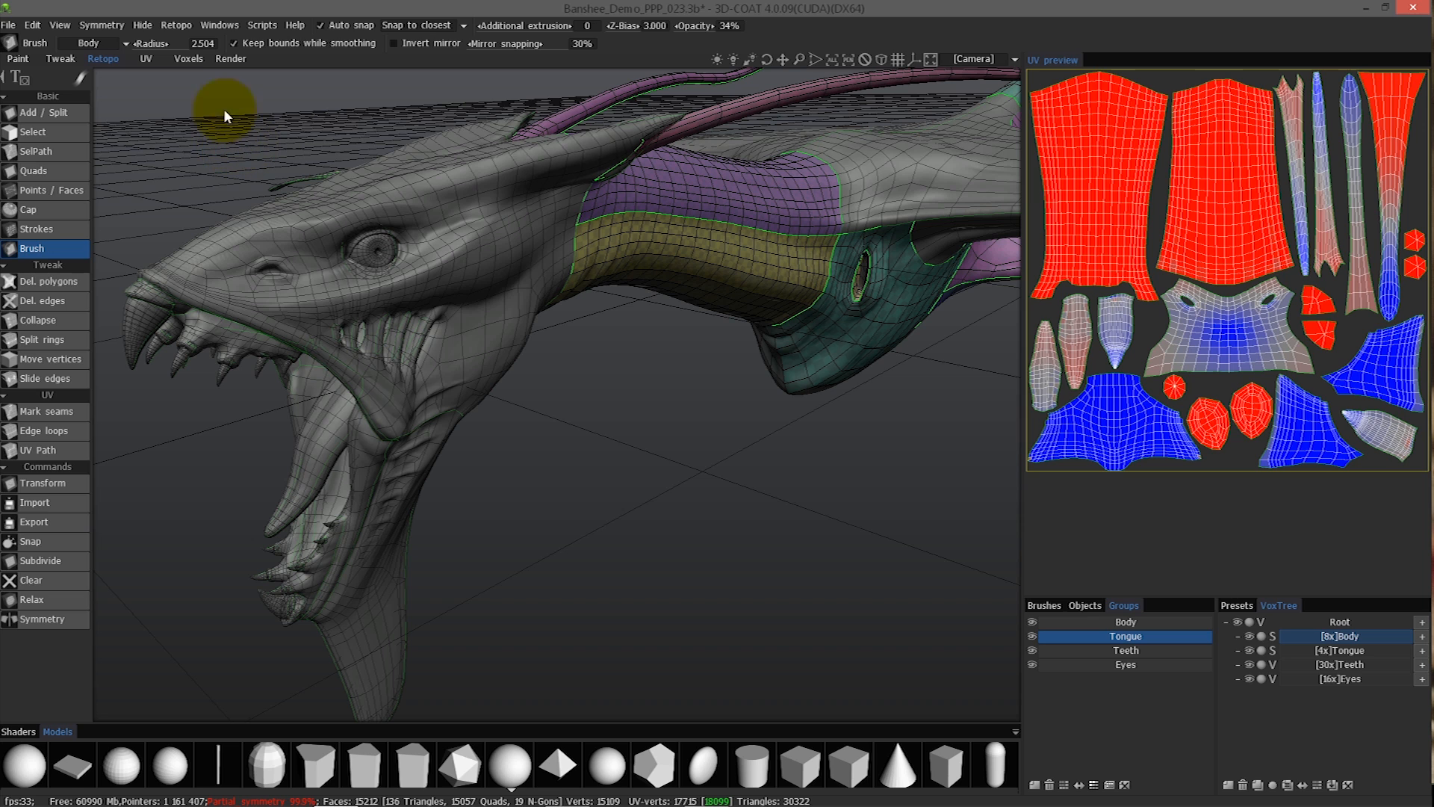
Review the Texture Baking Tool's input mesh and output texture settings, and close it without baking.
click(177, 25)
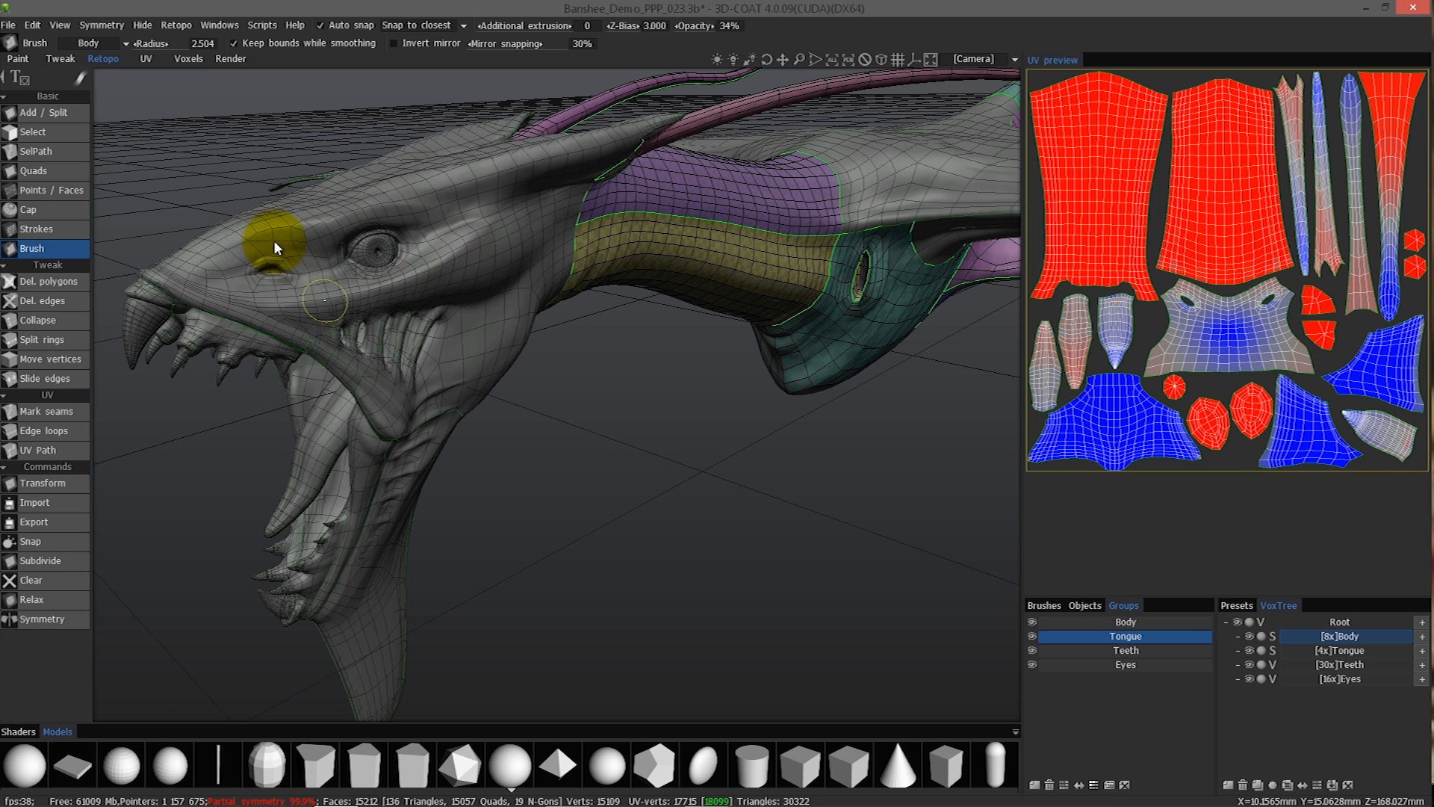
click(176, 25)
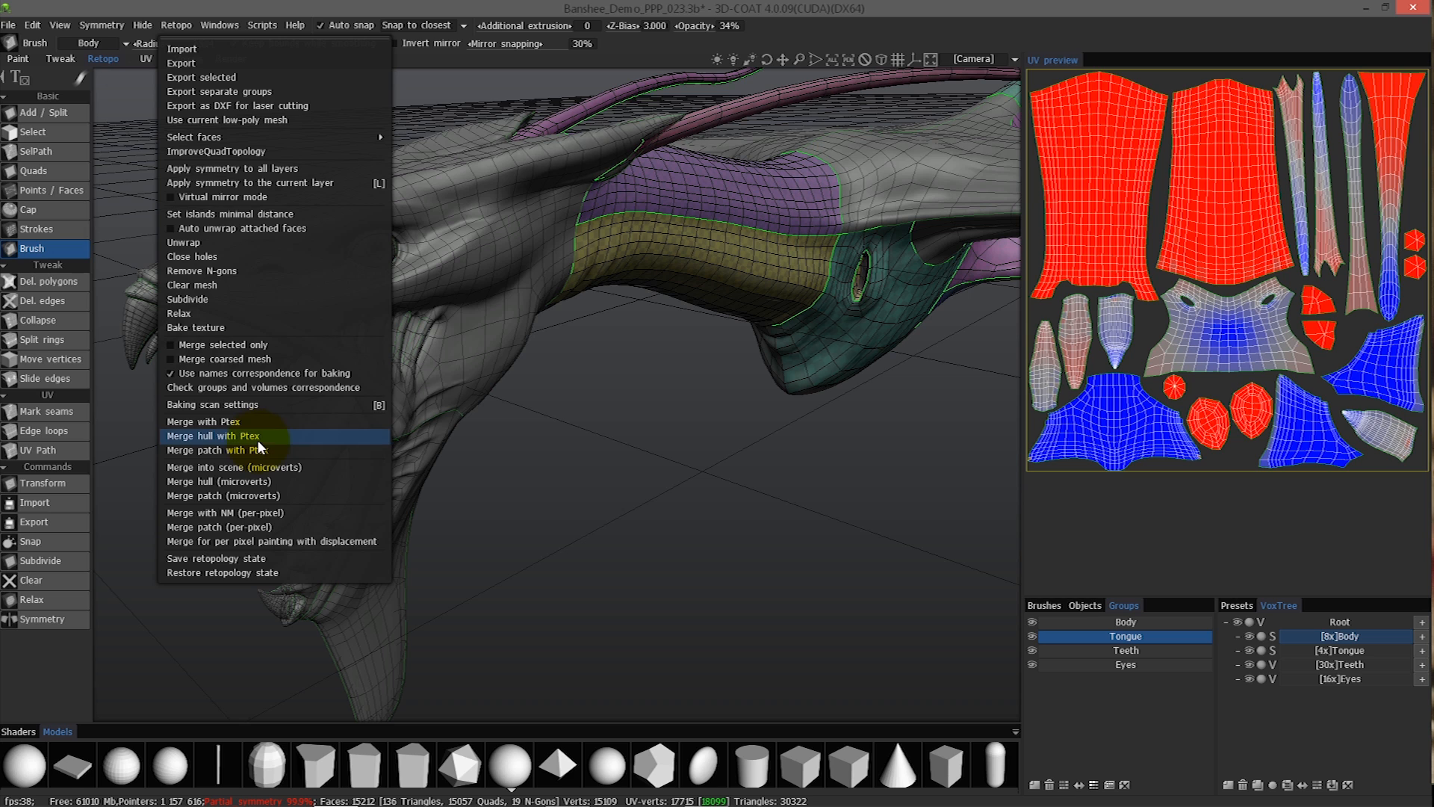
click(203, 328)
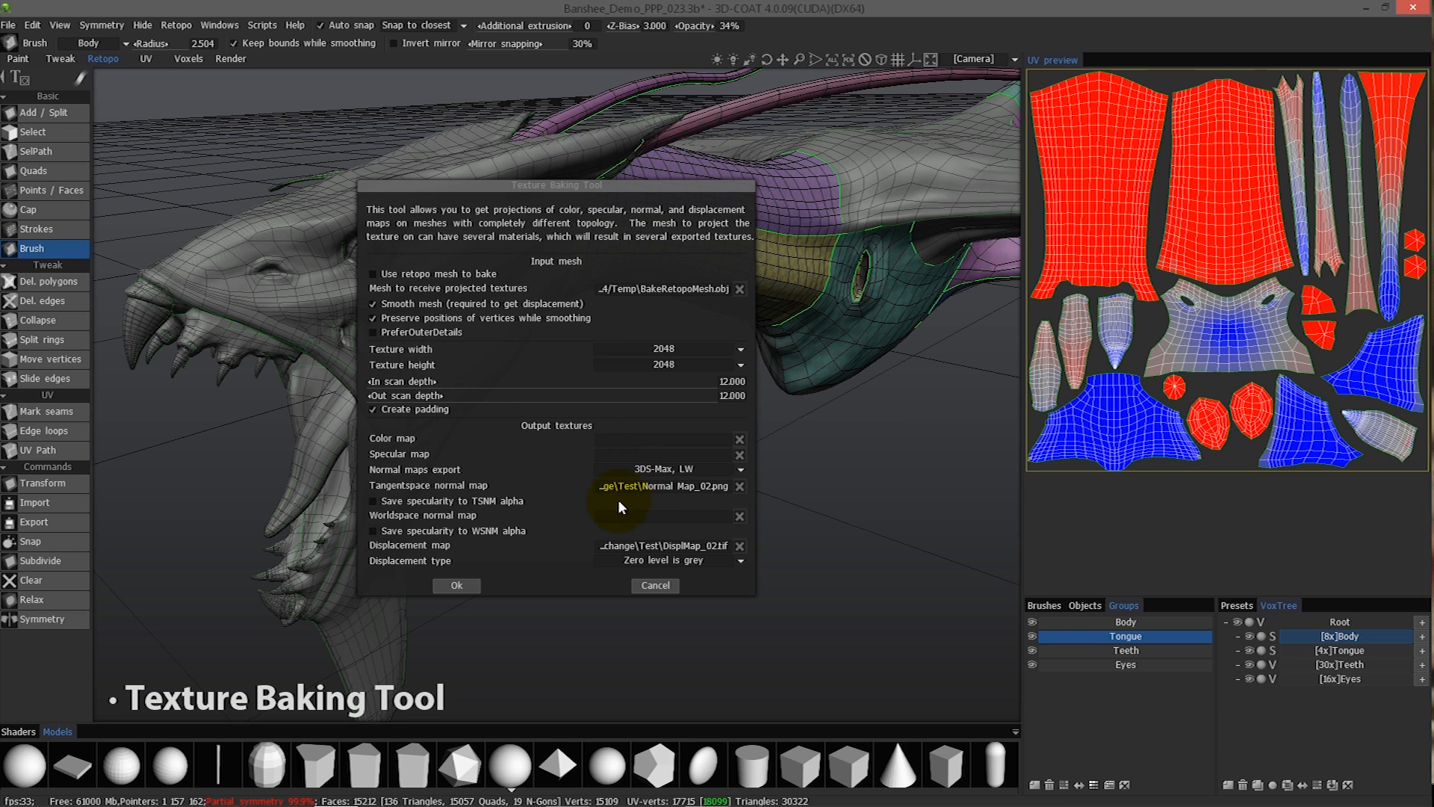
click(373, 274)
click(381, 253)
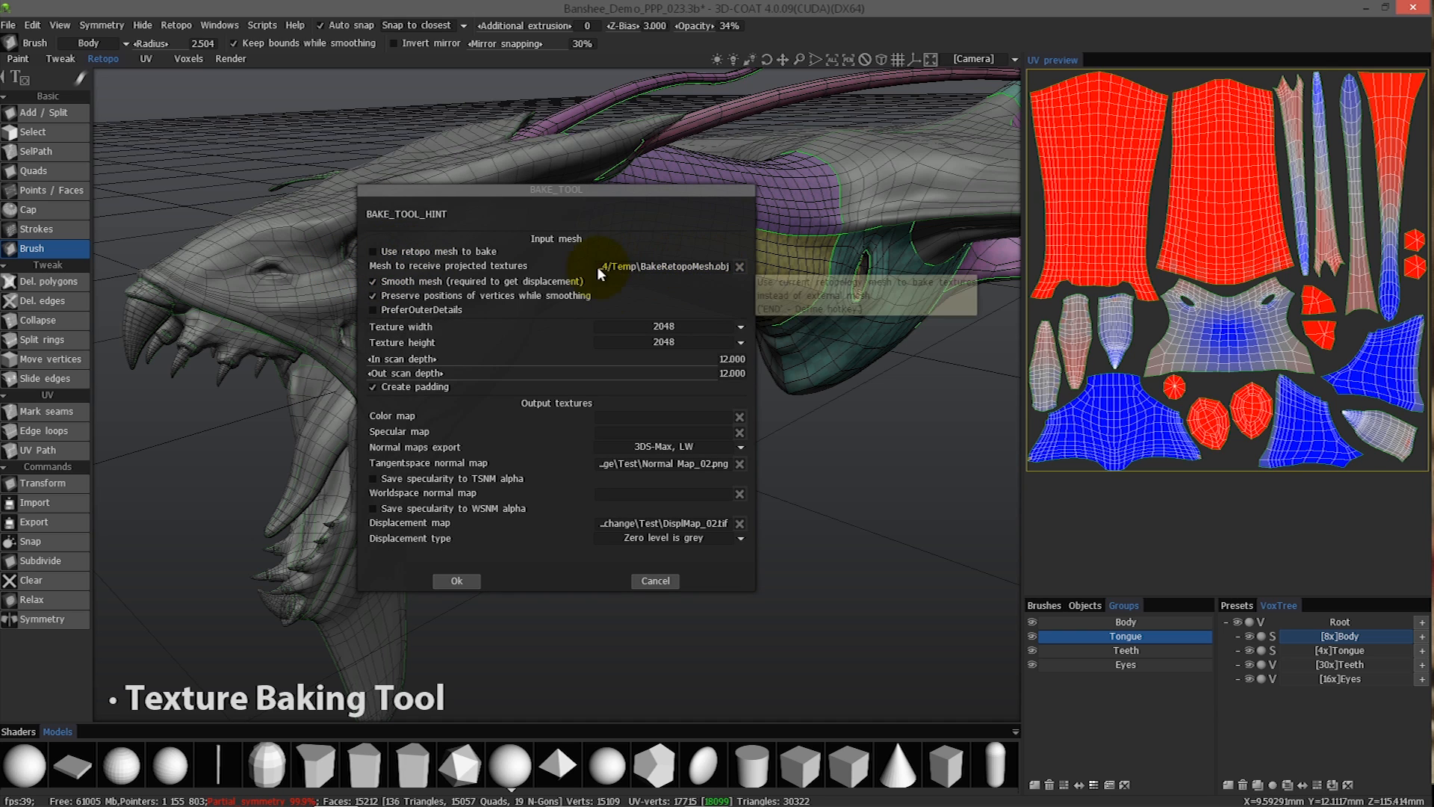
click(655, 580)
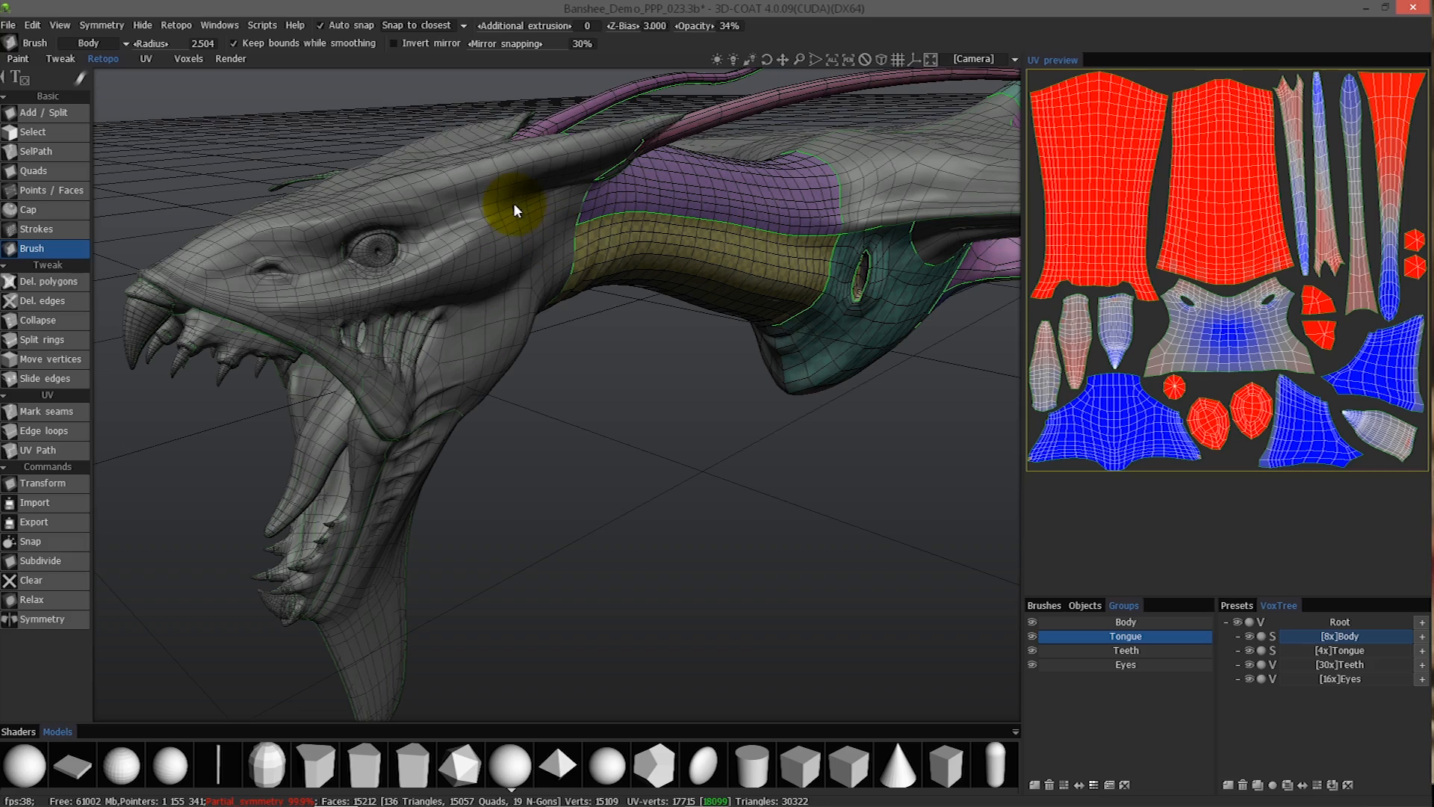
Examine the retopology mesh of the dragon's head from several angles, including the teeth, tongue, jaws and neck.
drag(757, 409, 653, 412)
mouse_move(661, 423)
mouse_down()
mouse_move(633, 410)
mouse_move(671, 430)
mouse_move(644, 430)
mouse_move(514, 360)
mouse_up()
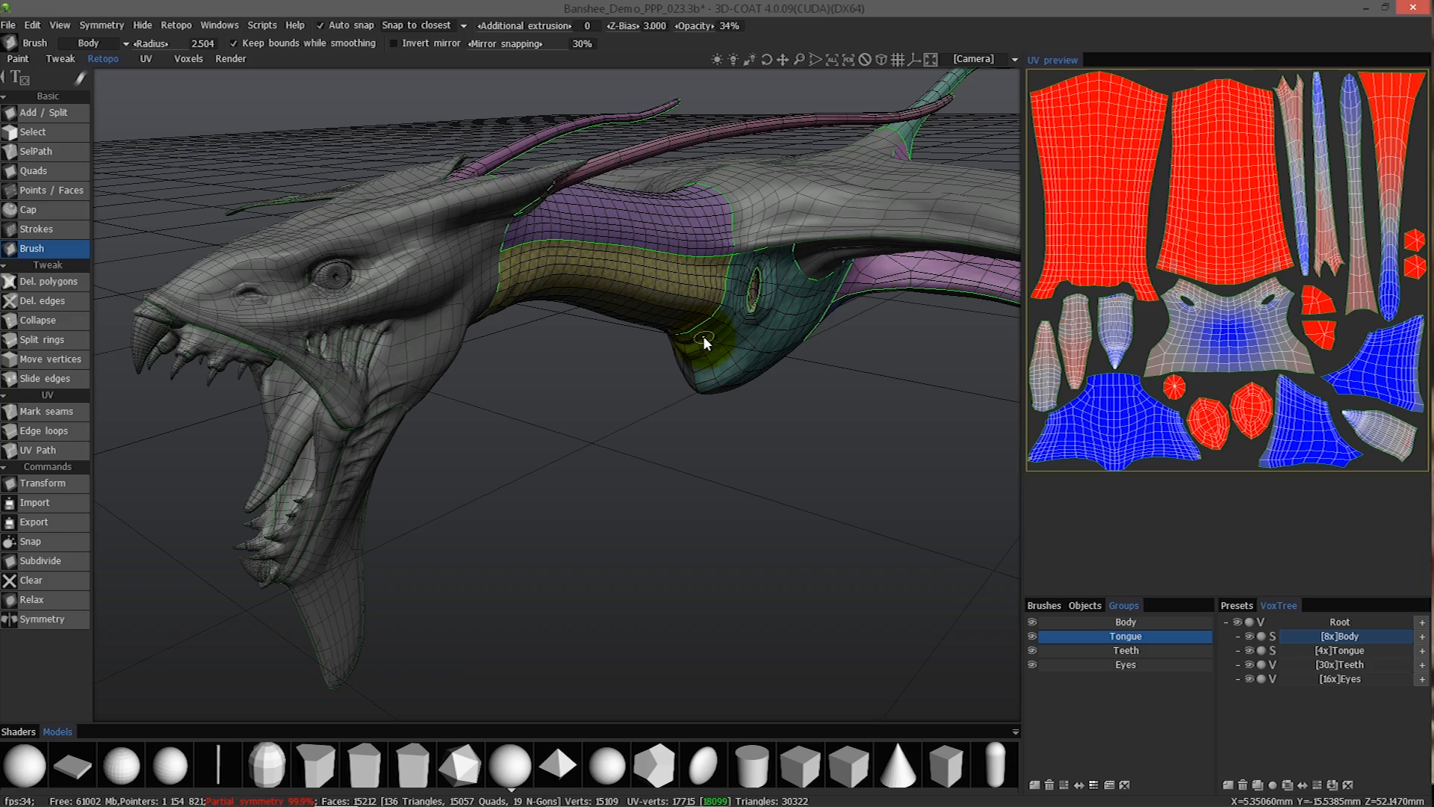
drag(194, 224, 336, 276)
scroll(441, 359, up, 7)
scroll(470, 360, down, 6)
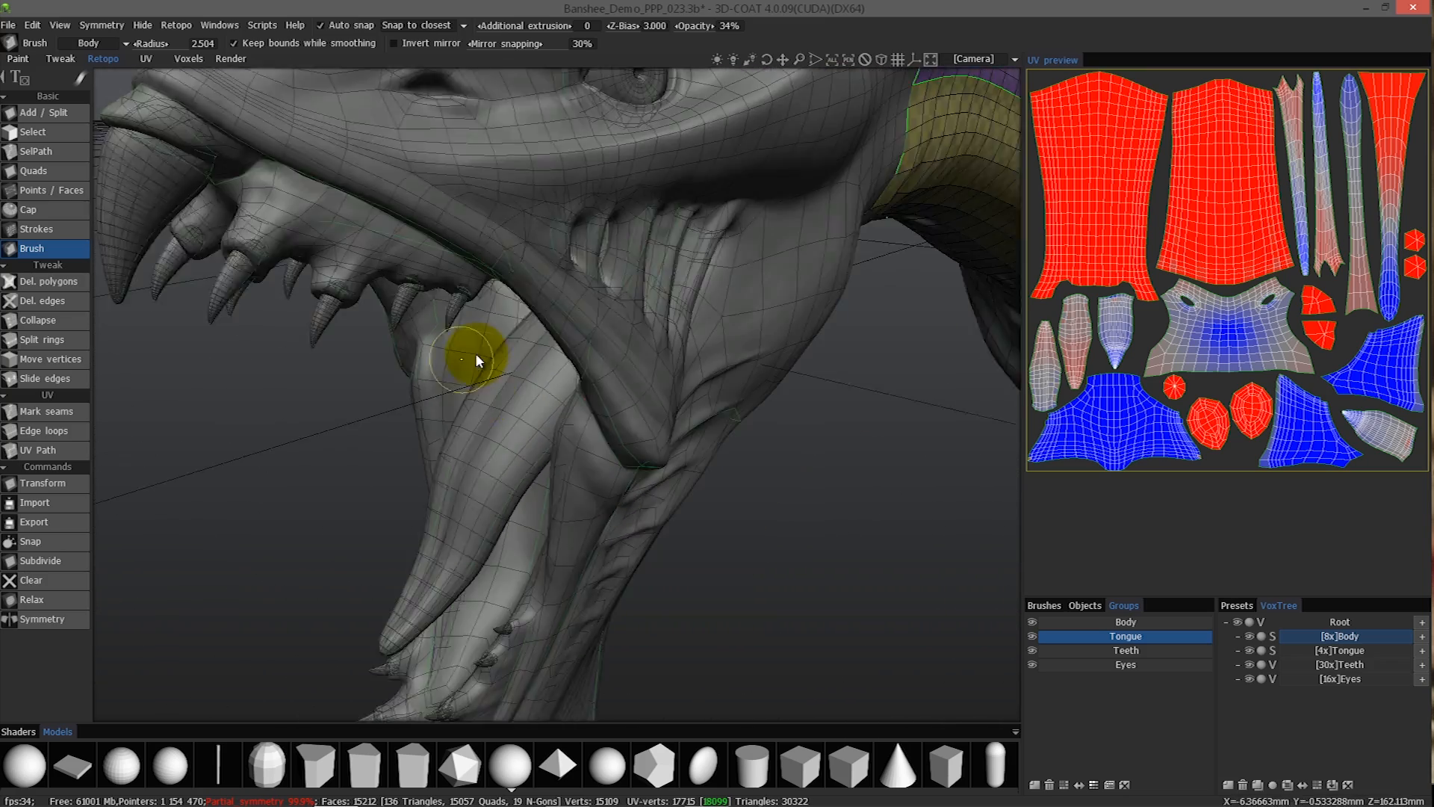
alt+drag(685, 304, 712, 284)
right_drag(732, 268, 739, 256)
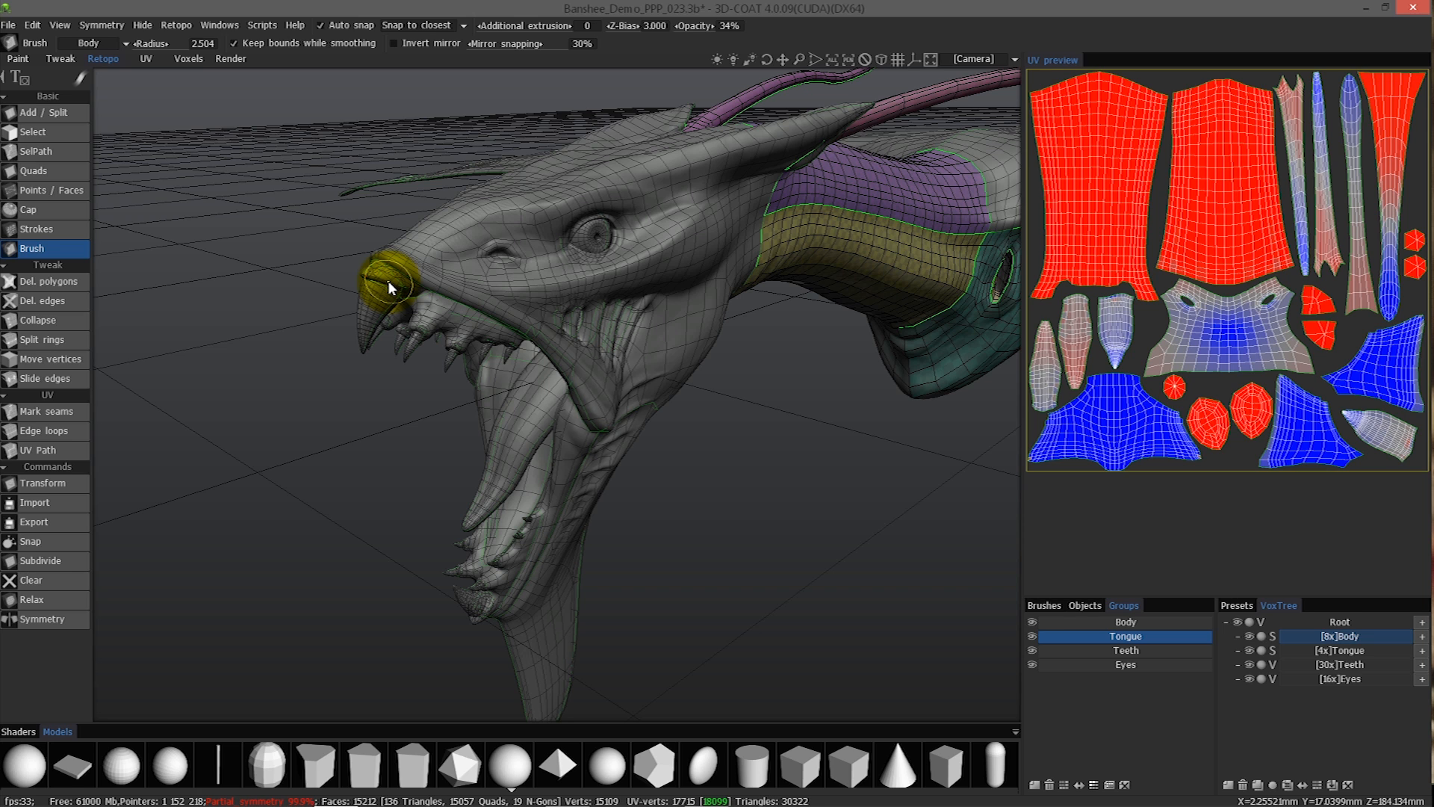
drag(478, 130, 573, 256)
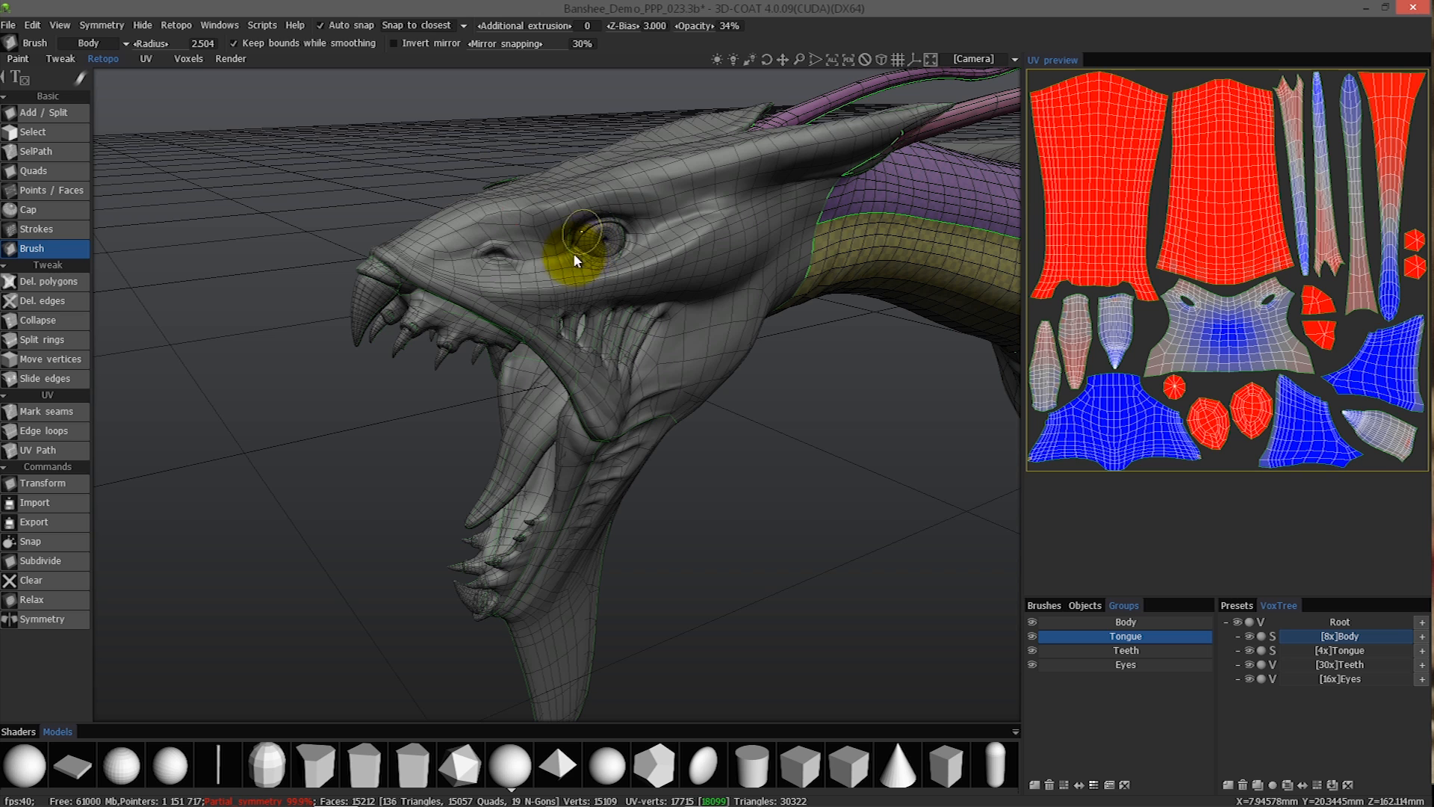
drag(590, 223, 566, 252)
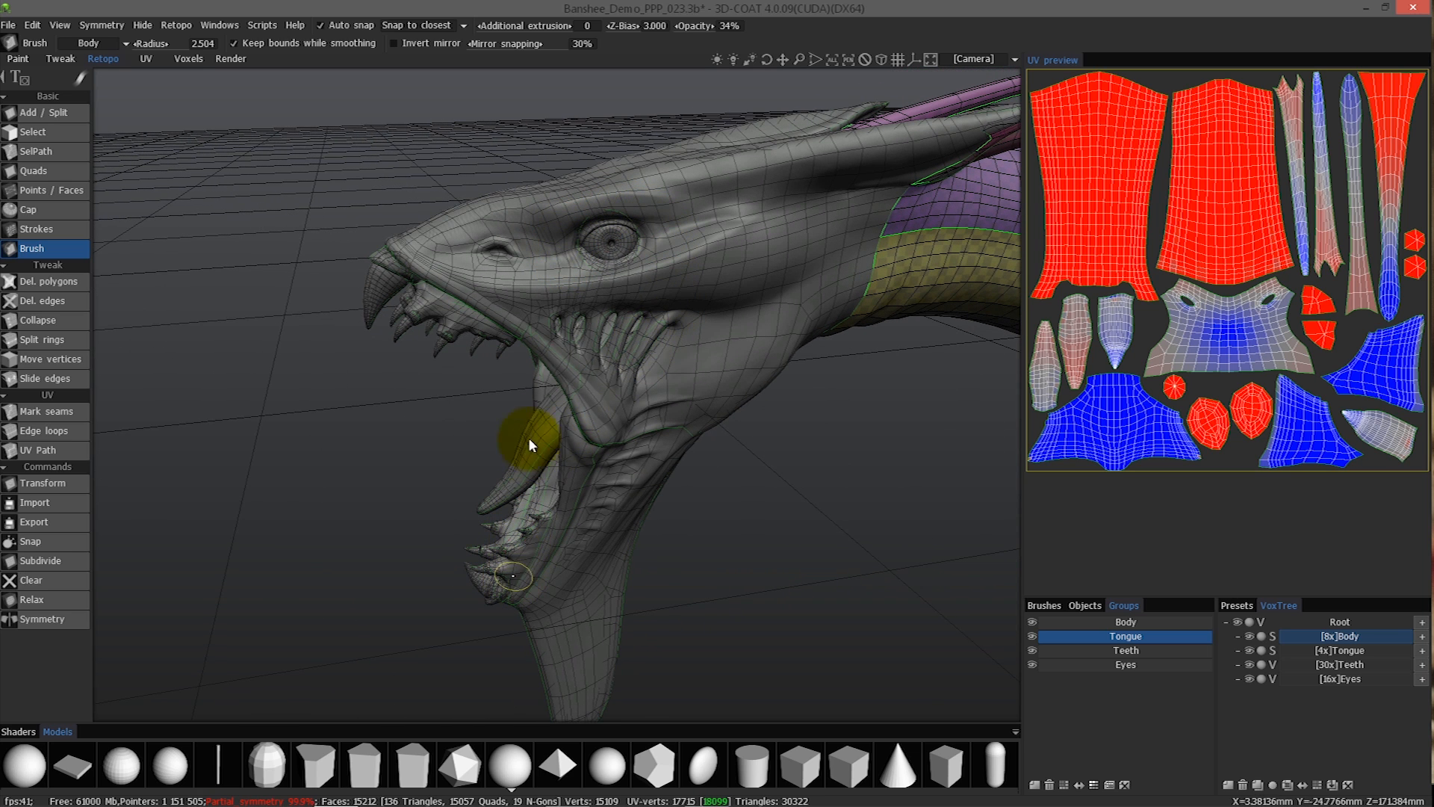
mouse_move(621, 226)
mouse_down()
mouse_move(579, 247)
mouse_move(611, 249)
mouse_move(604, 228)
mouse_move(620, 232)
mouse_up()
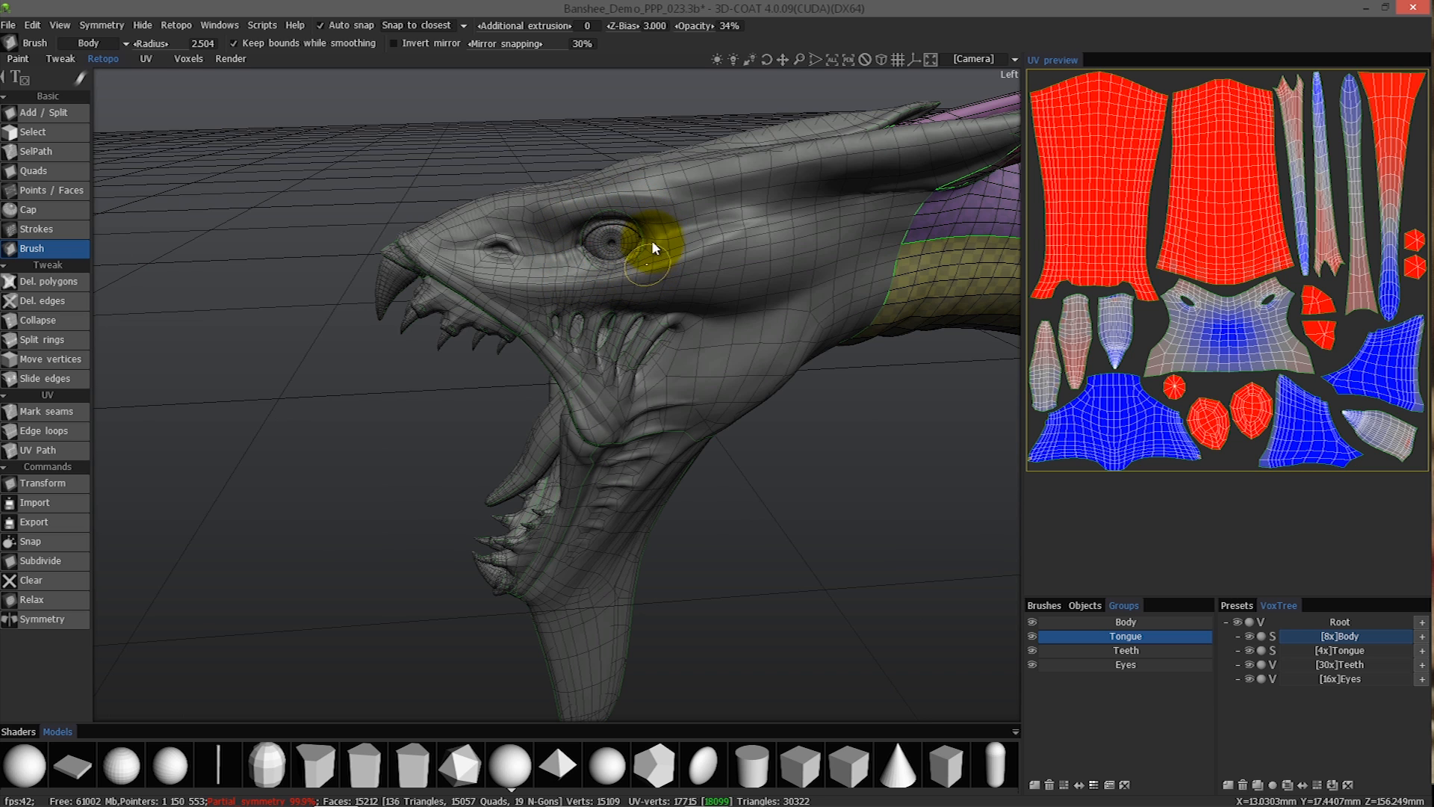
mouse_move(469, 157)
mouse_down()
mouse_move(584, 231)
mouse_move(624, 204)
mouse_move(565, 202)
mouse_up()
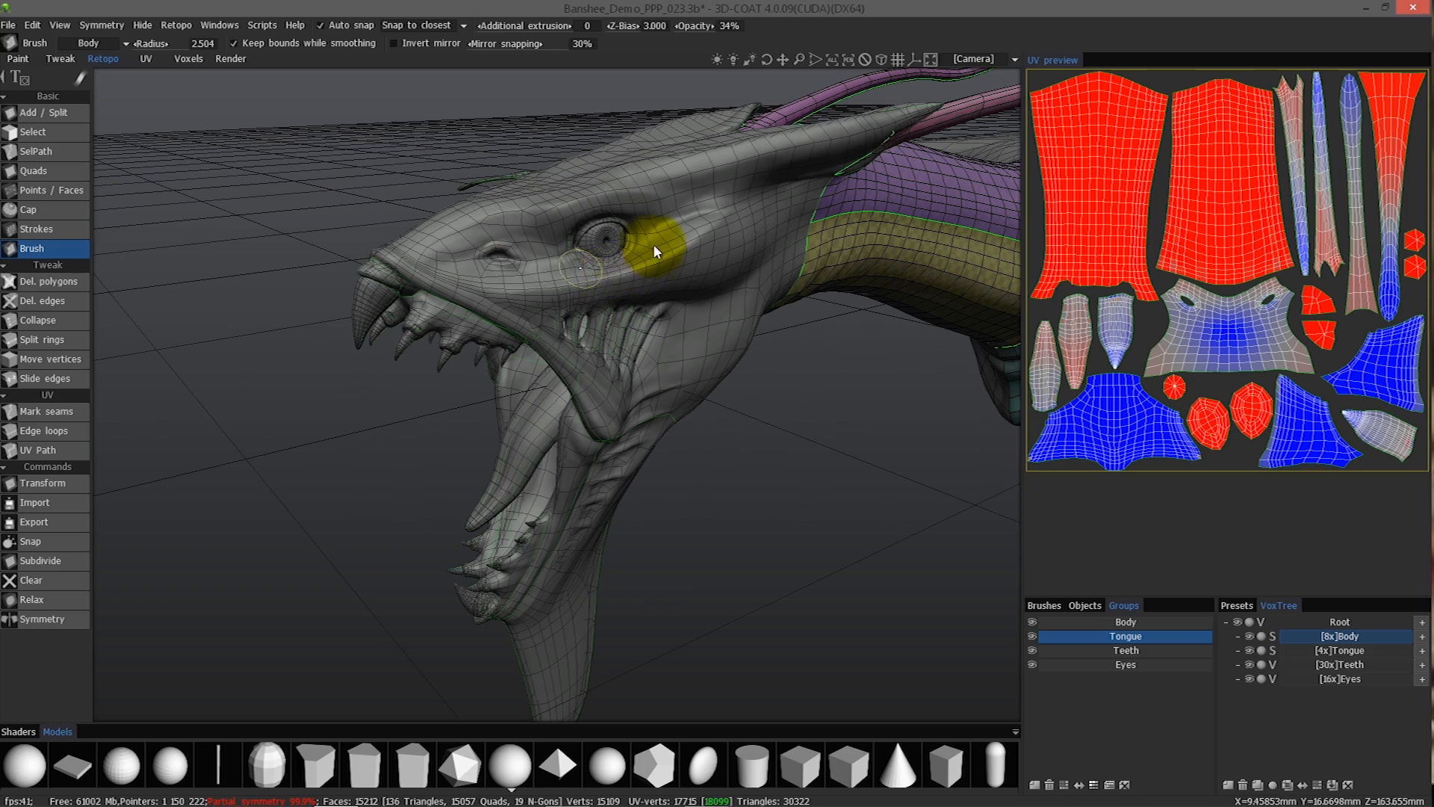
mouse_move(353, 236)
mouse_down()
mouse_move(394, 289)
mouse_move(360, 279)
mouse_move(348, 256)
mouse_up()
drag(348, 203, 587, 248)
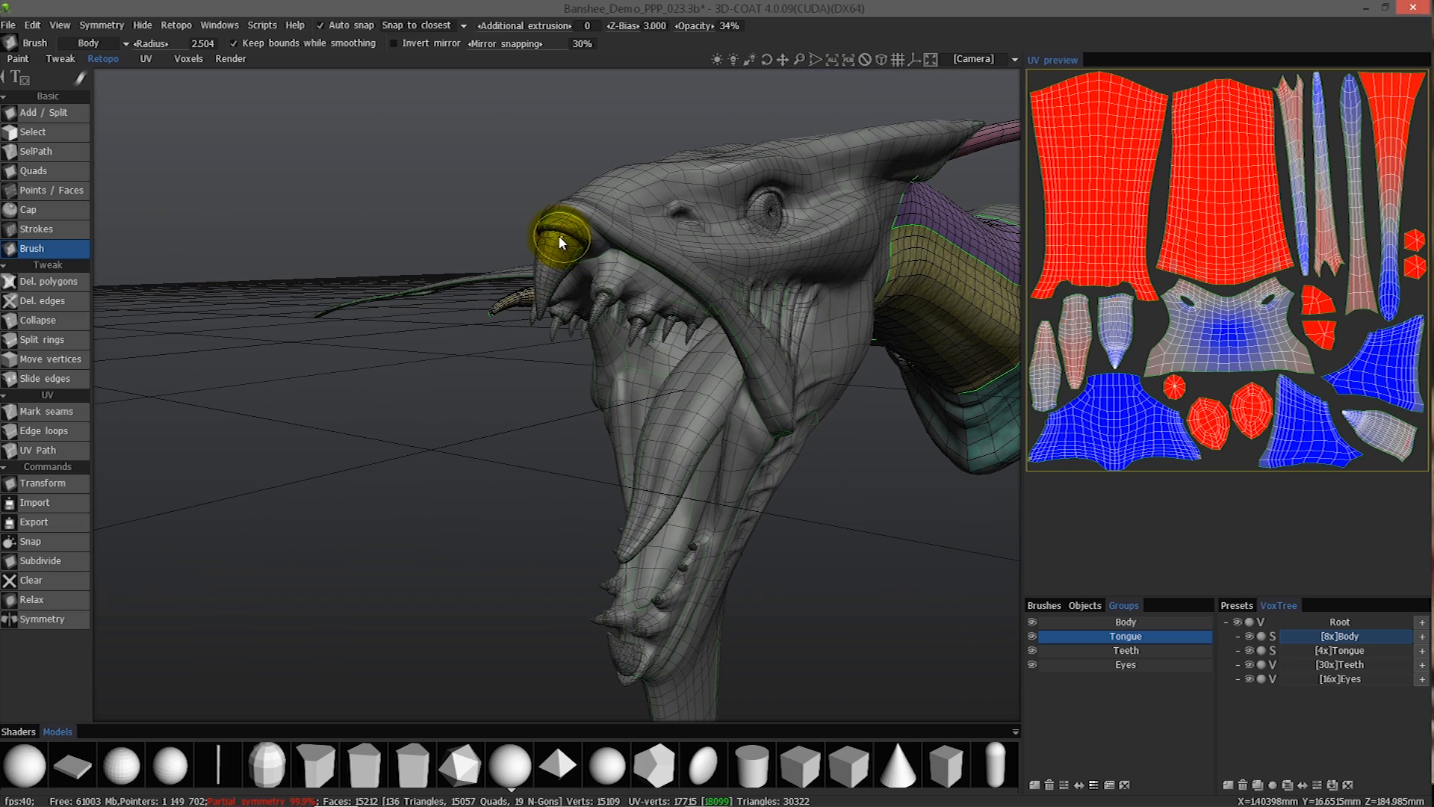
drag(620, 387, 564, 389)
alt+drag(560, 250, 591, 250)
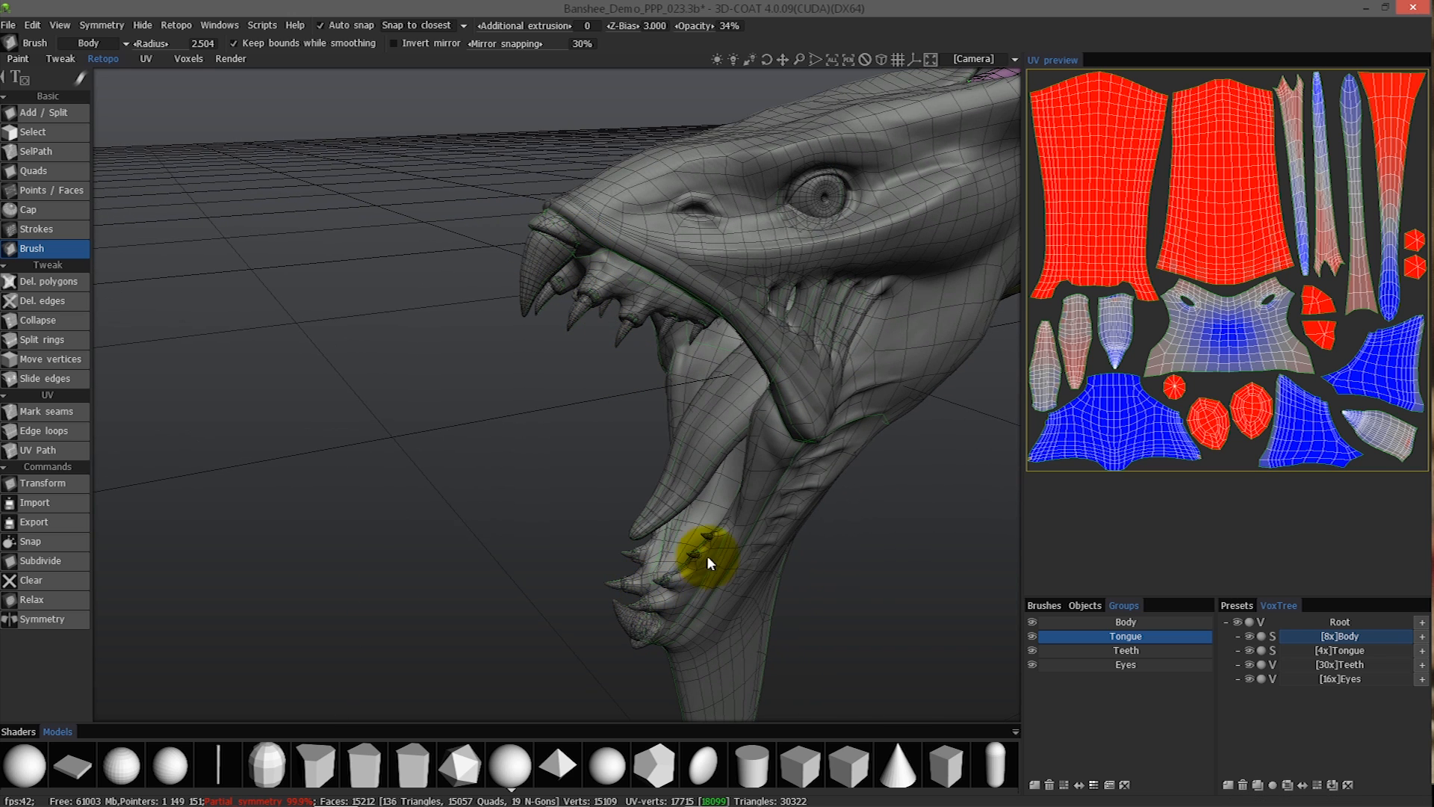
alt+drag(553, 248, 781, 409)
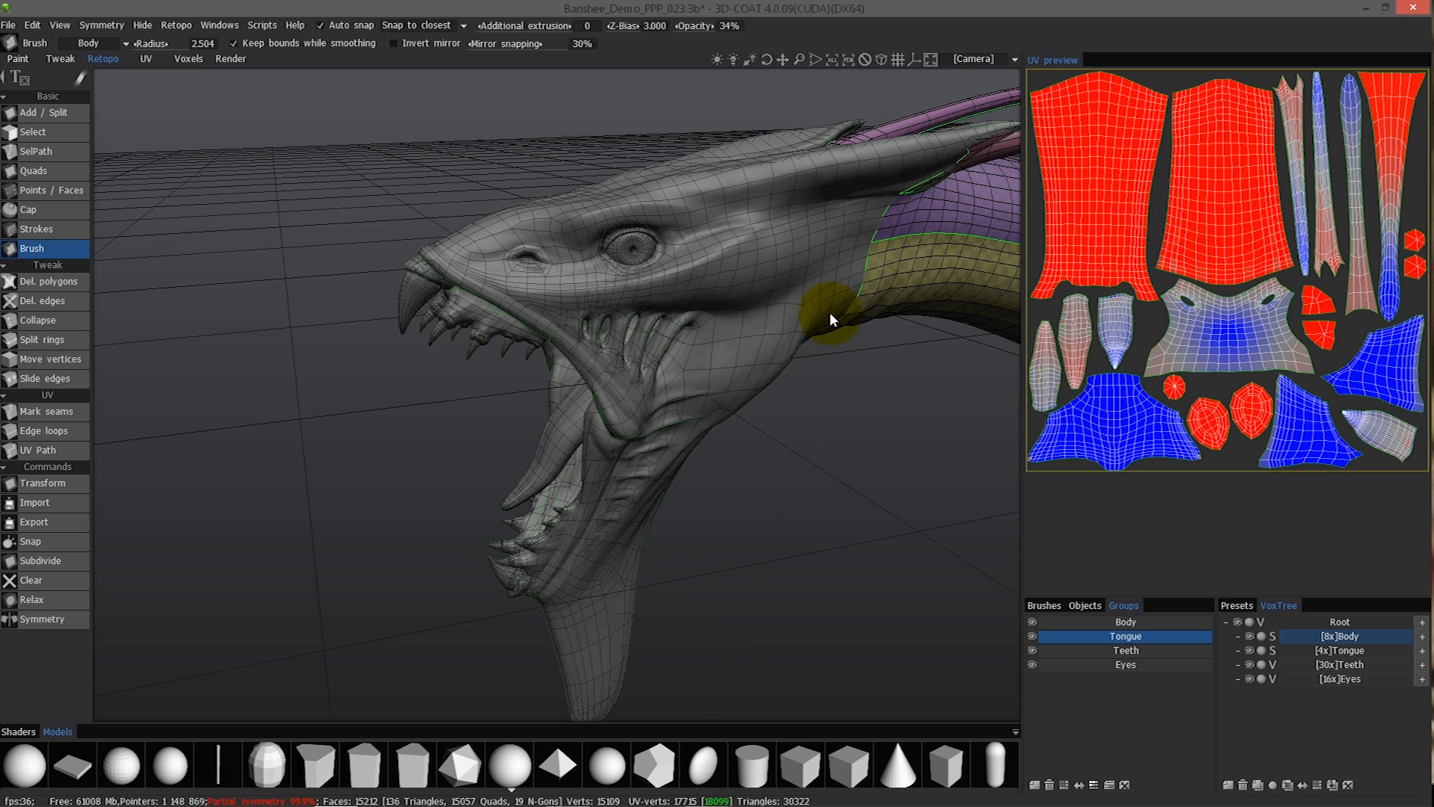
scroll(861, 408, down, 2)
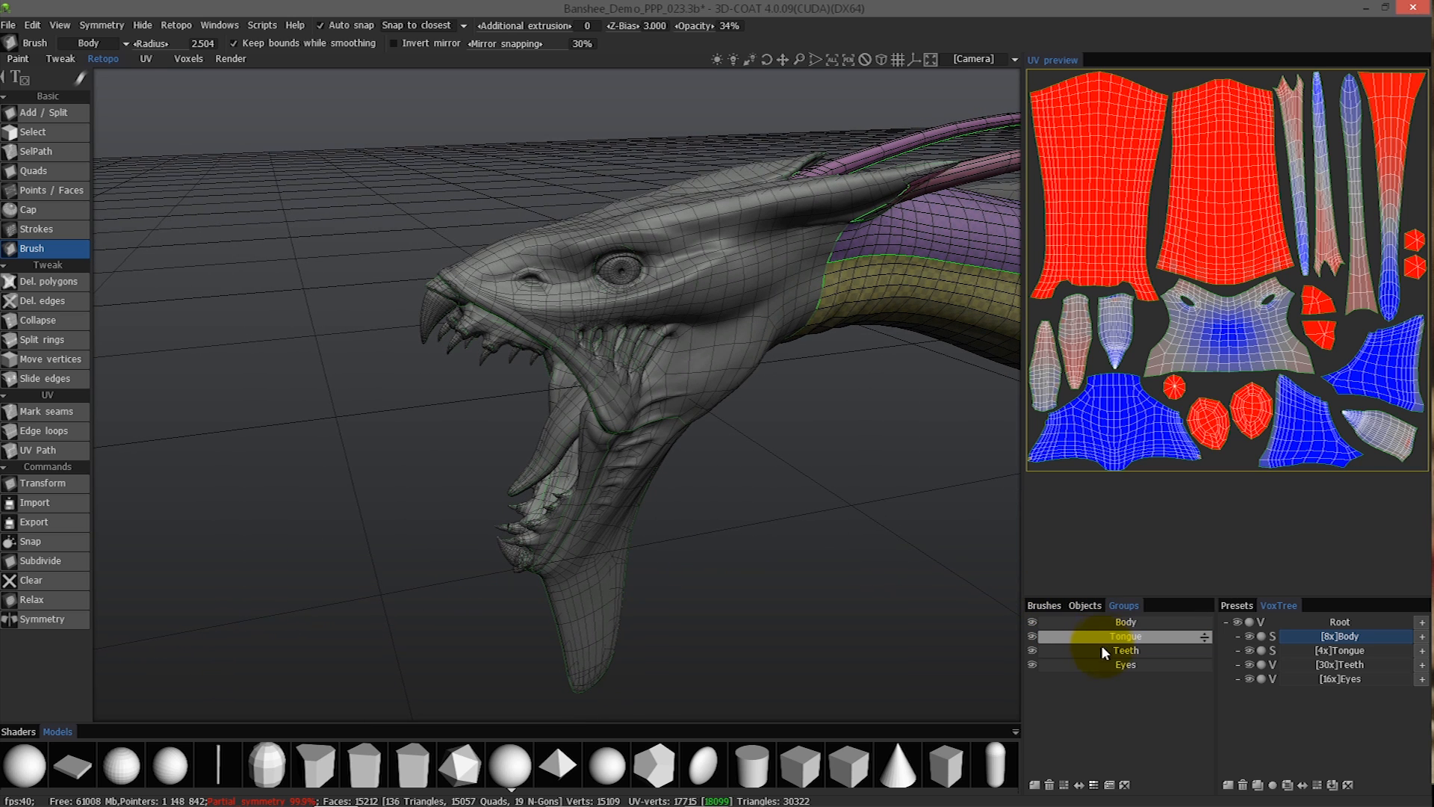
click(1099, 638)
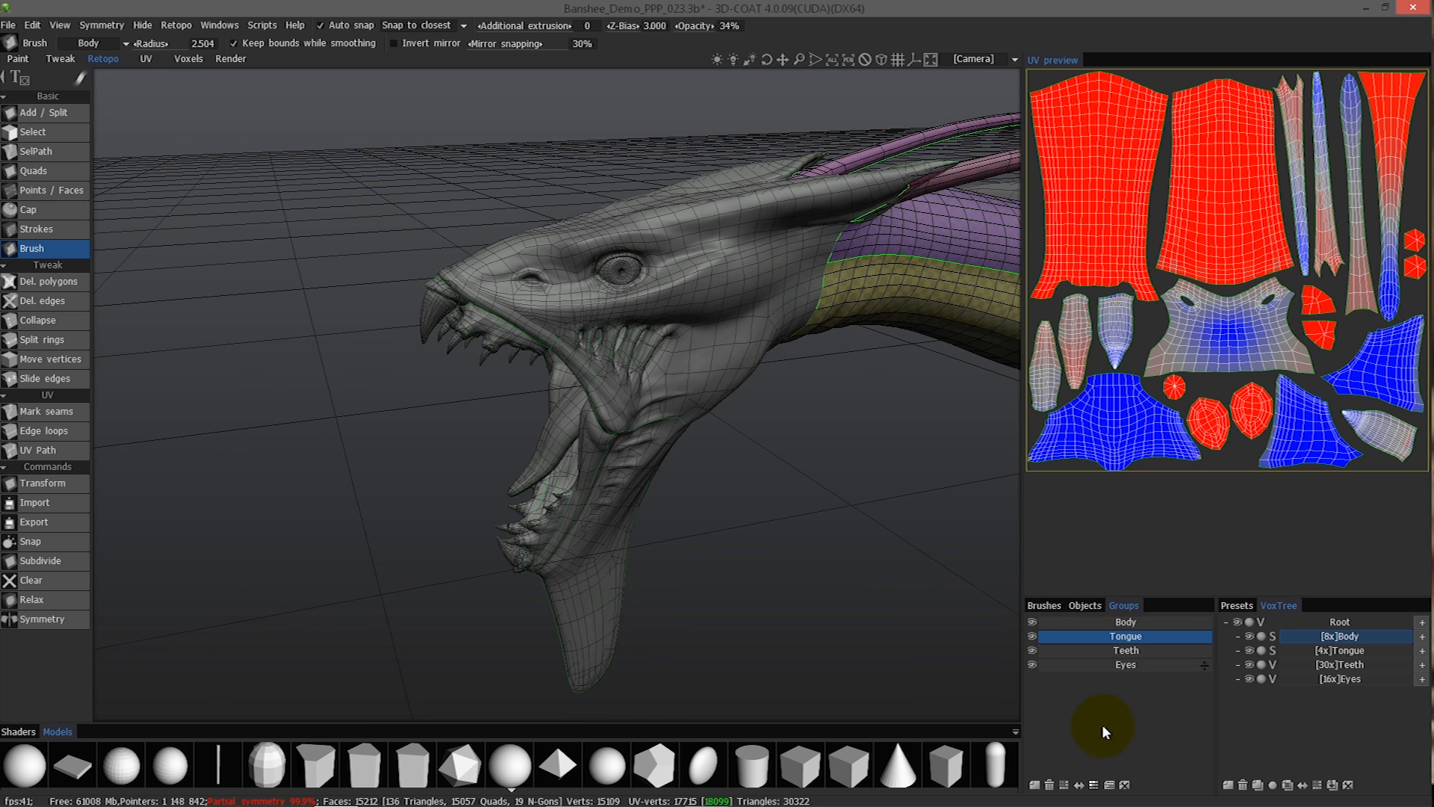
right_drag(490, 339, 943, 414)
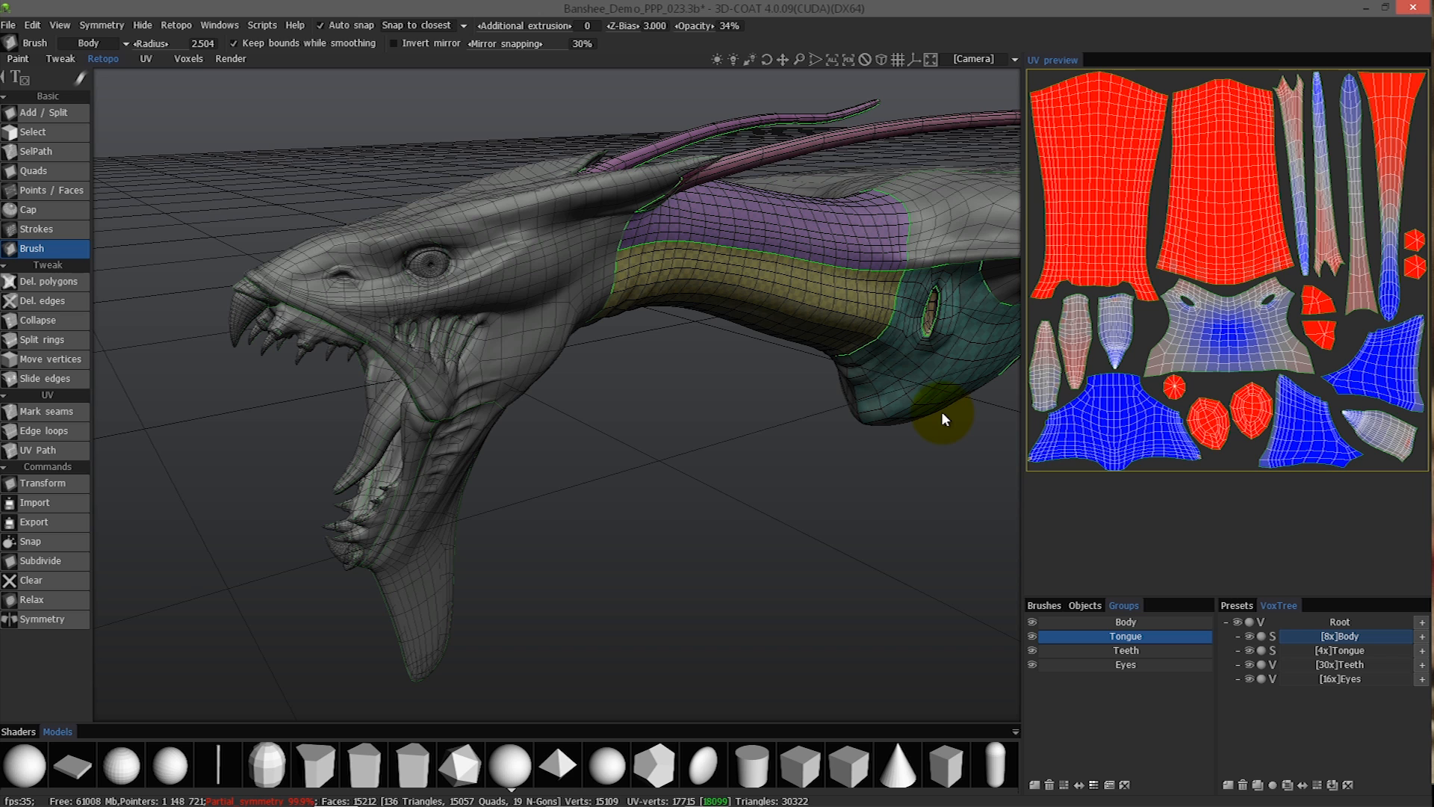
alt+drag(461, 284, 532, 305)
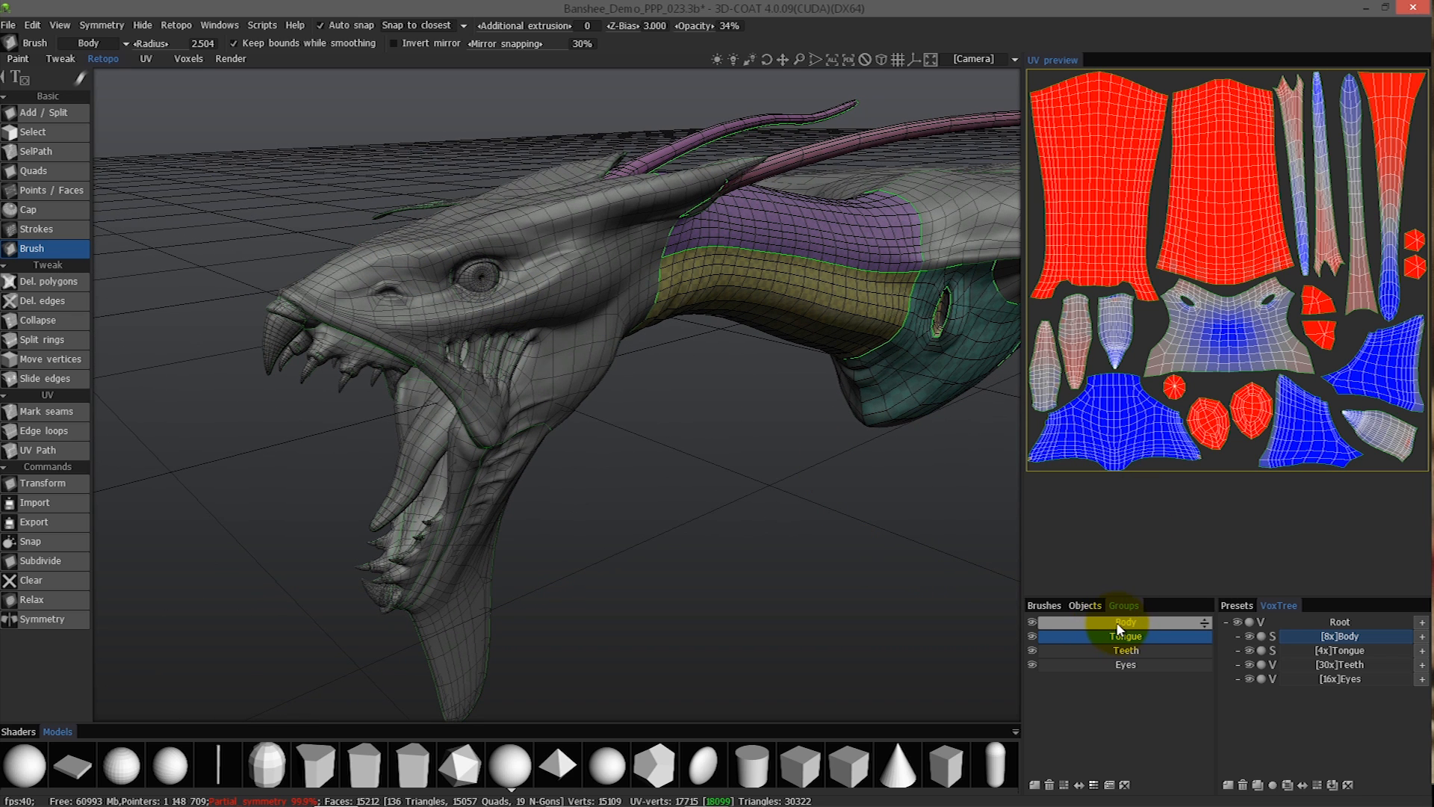
Select the Body retopo group and check the correspondence between retopo groups and volumes.
click(1118, 625)
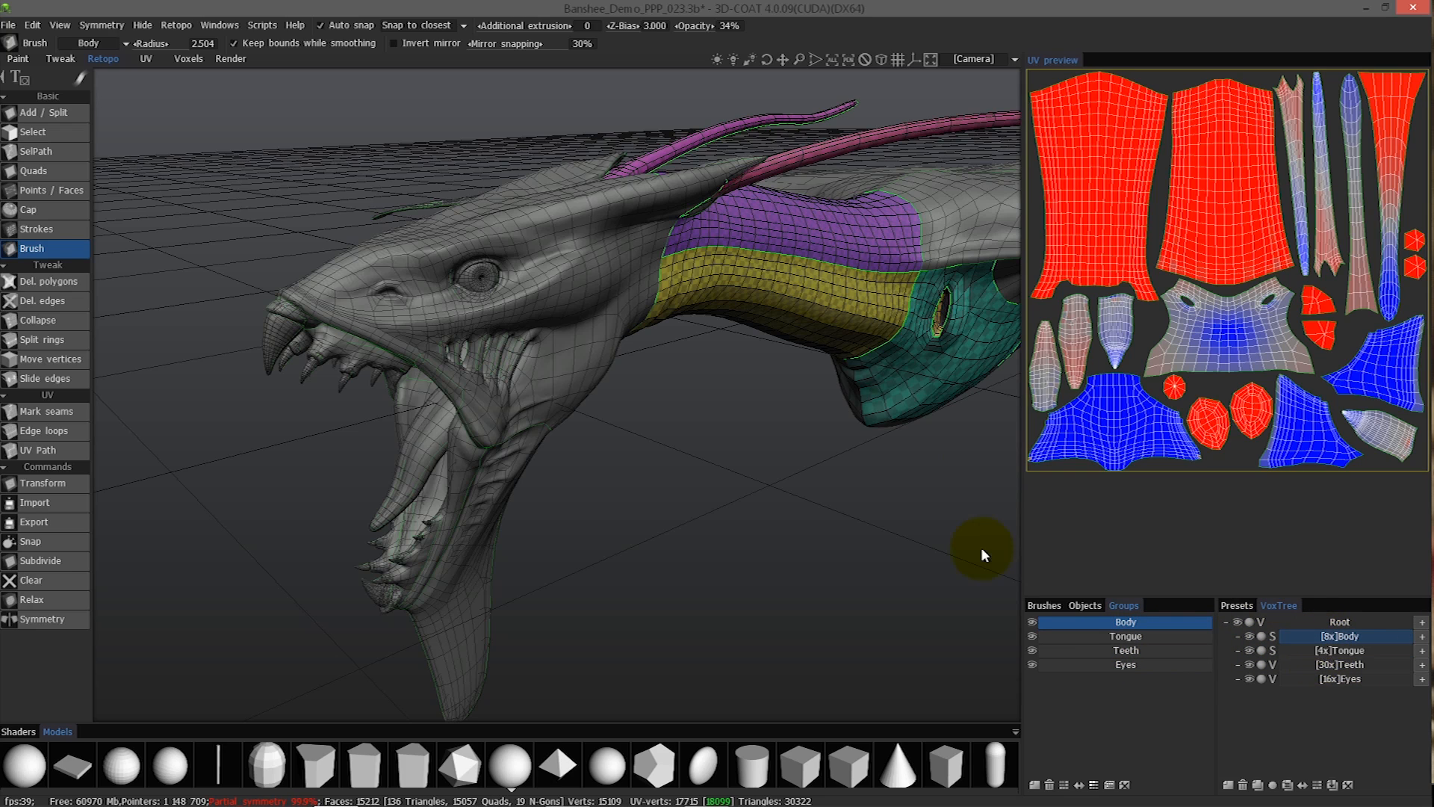
click(180, 24)
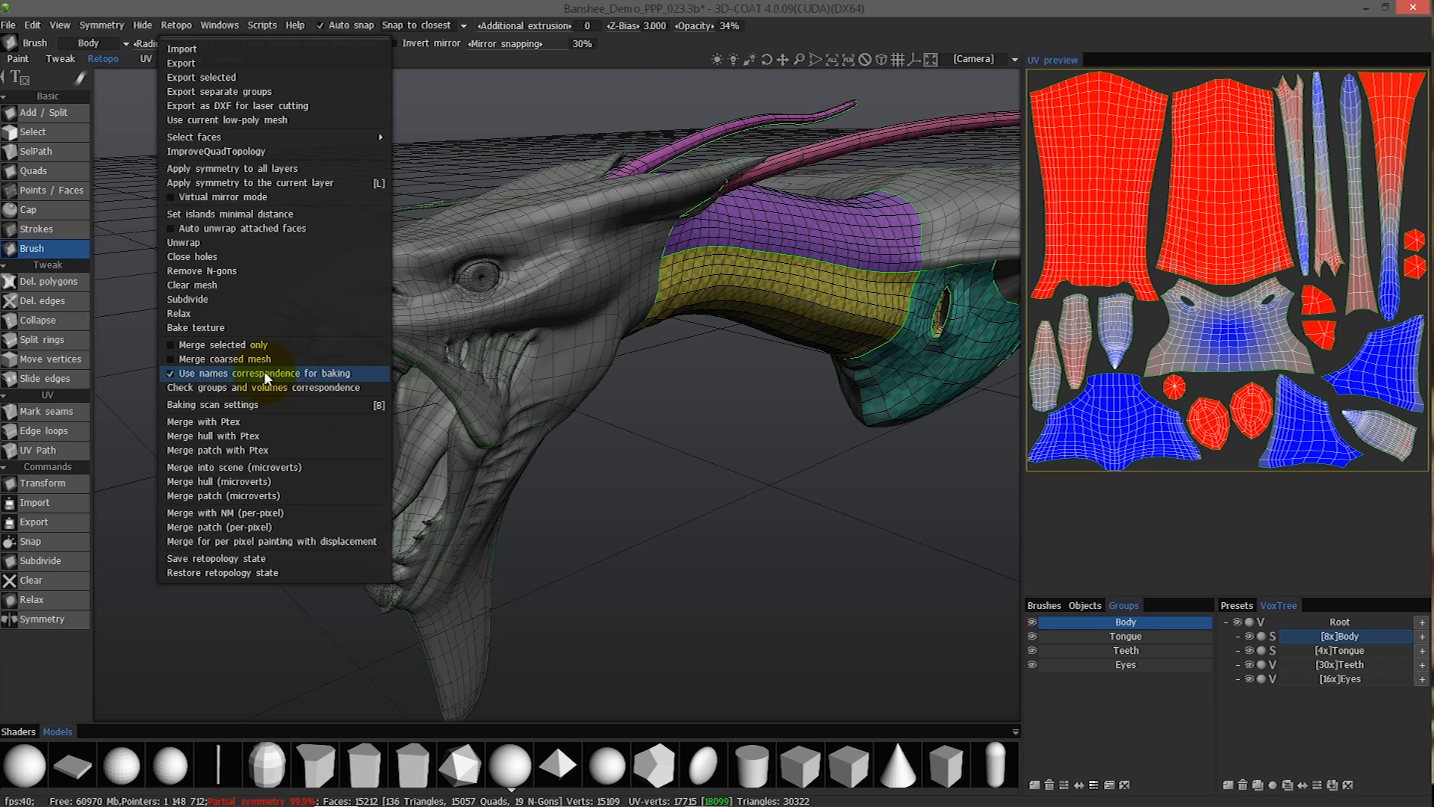
click(168, 26)
click(180, 25)
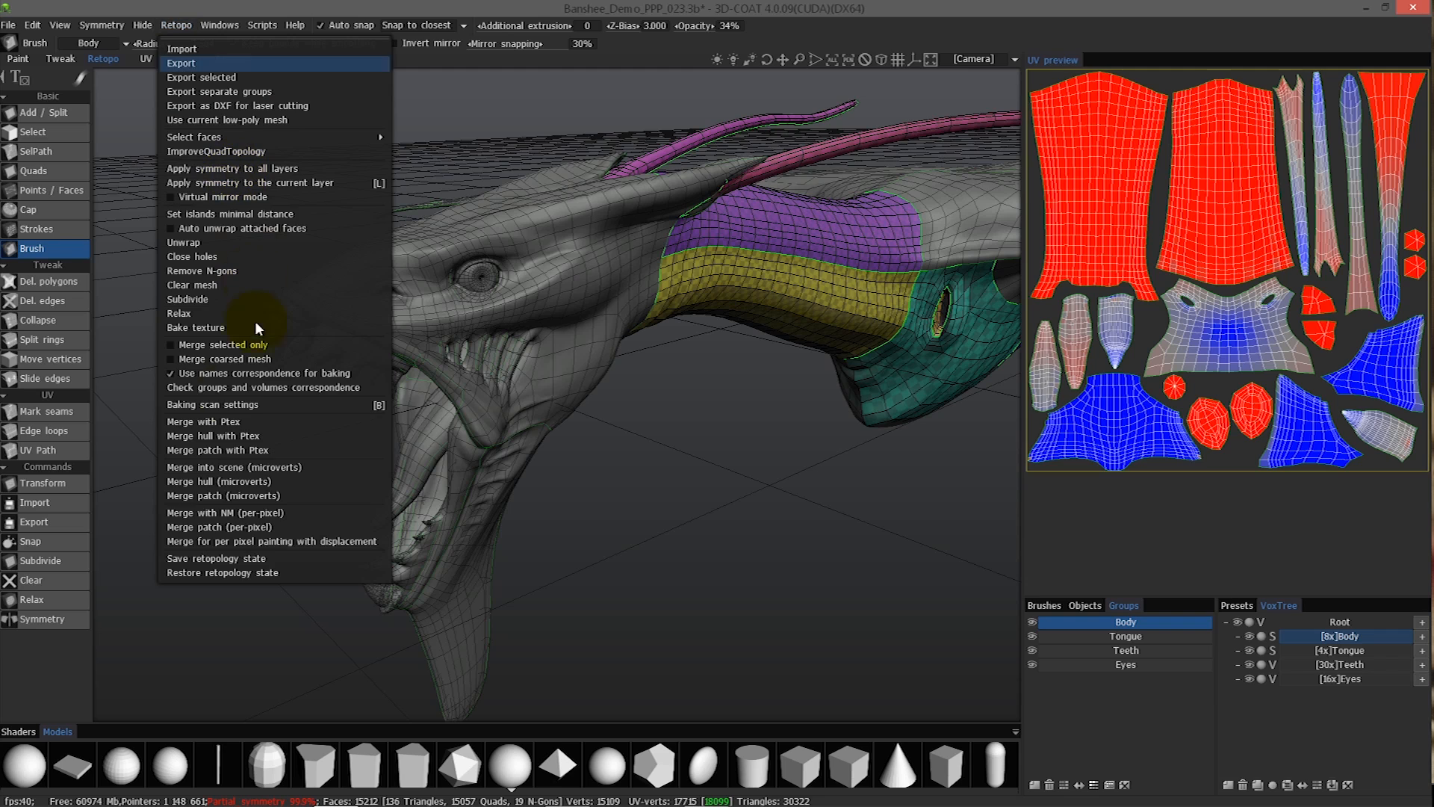
click(243, 388)
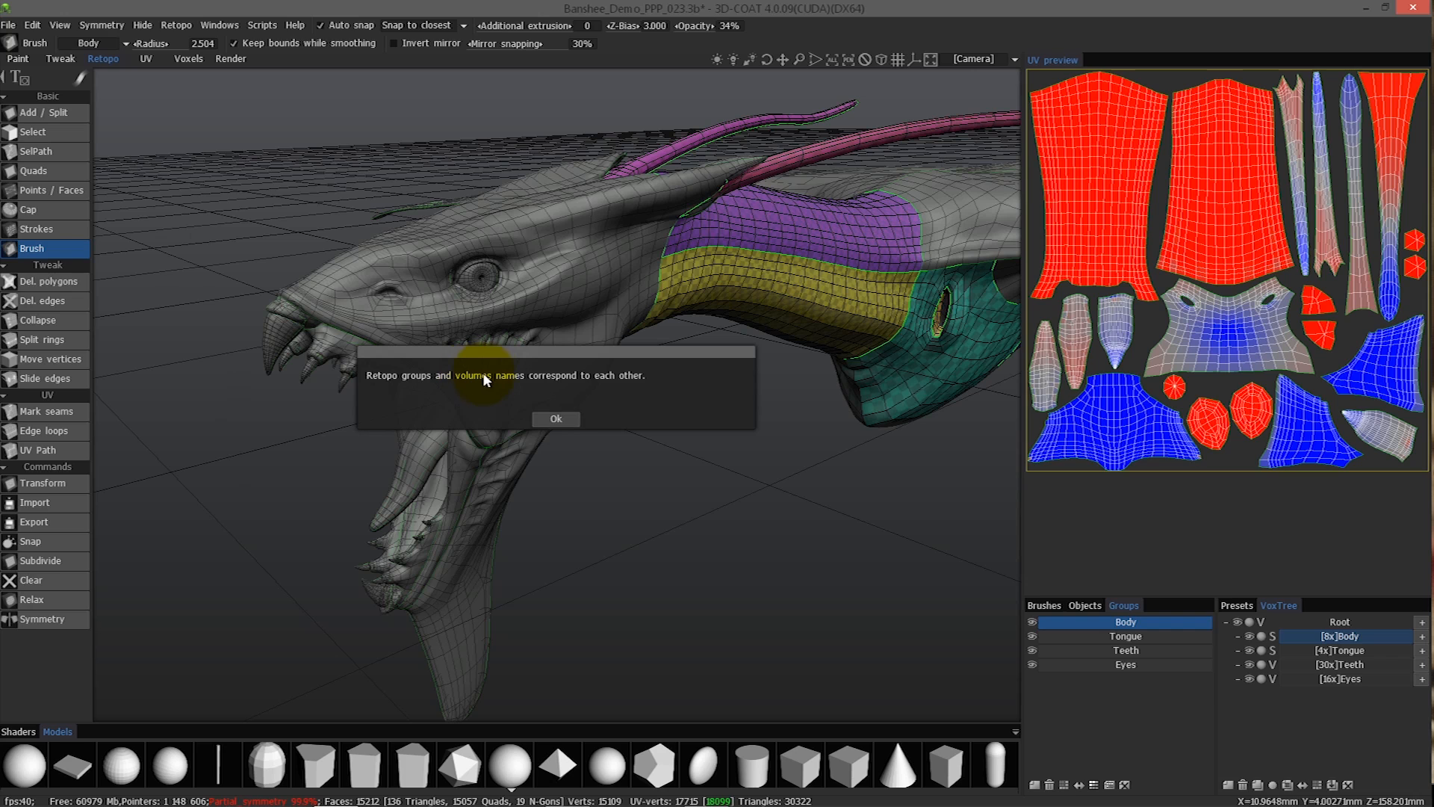
click(555, 419)
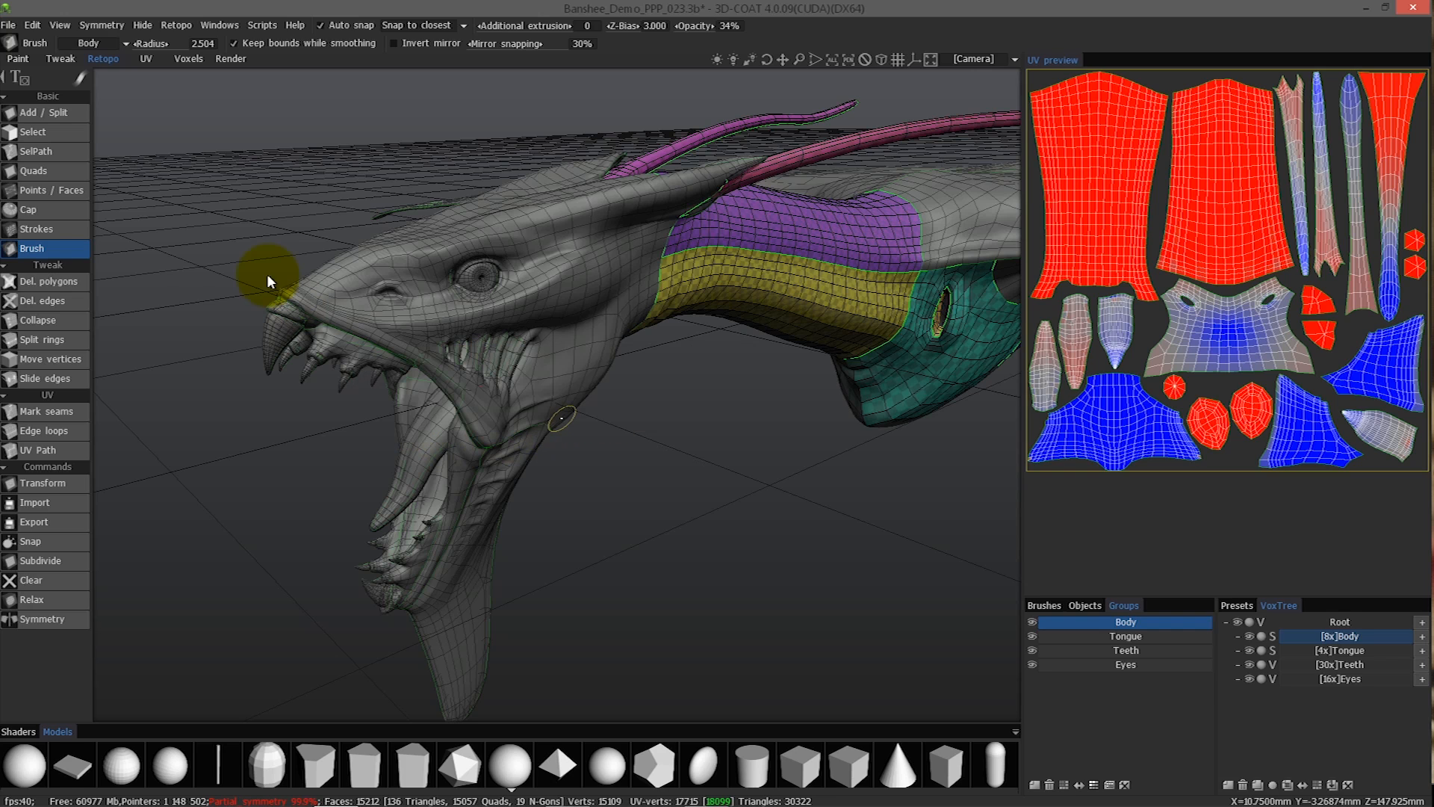
Start Merge with NM (per-pixel), inspect the scan-depth zone spheres around the dragon's jaws and body, and accept the existing scan settings.
click(179, 25)
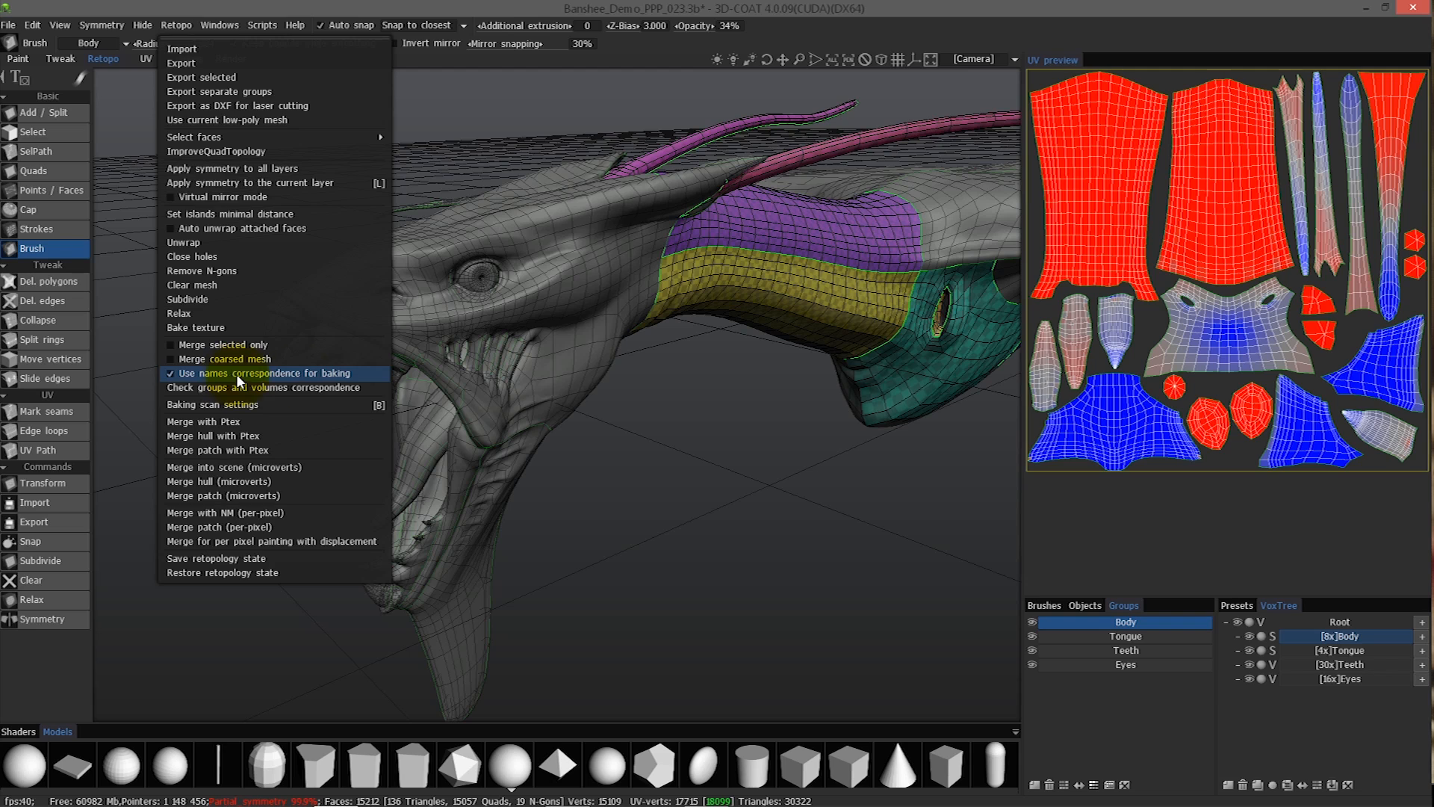
click(303, 516)
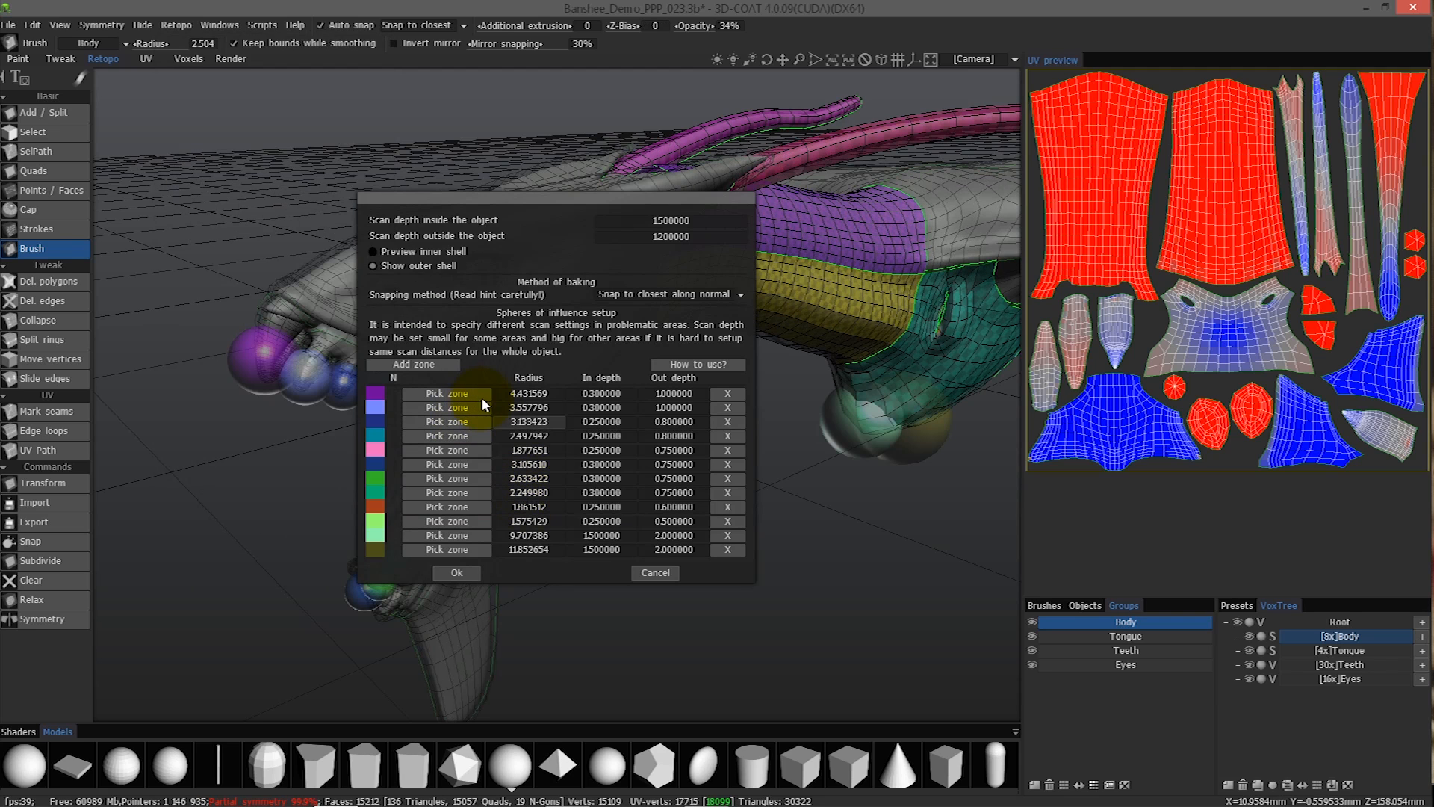
drag(551, 198, 262, 78)
middle_drag(640, 375, 532, 442)
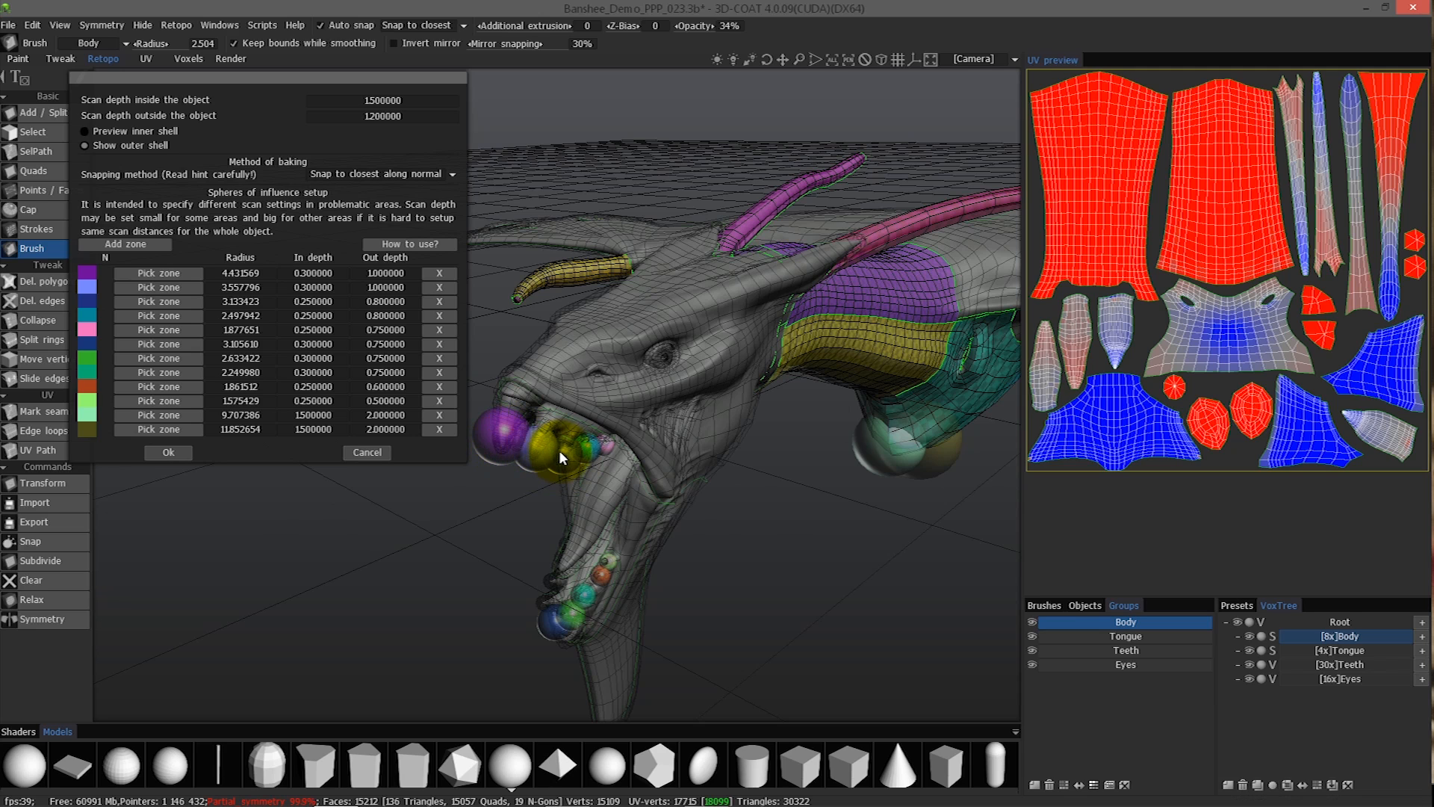
middle_drag(604, 369, 508, 419)
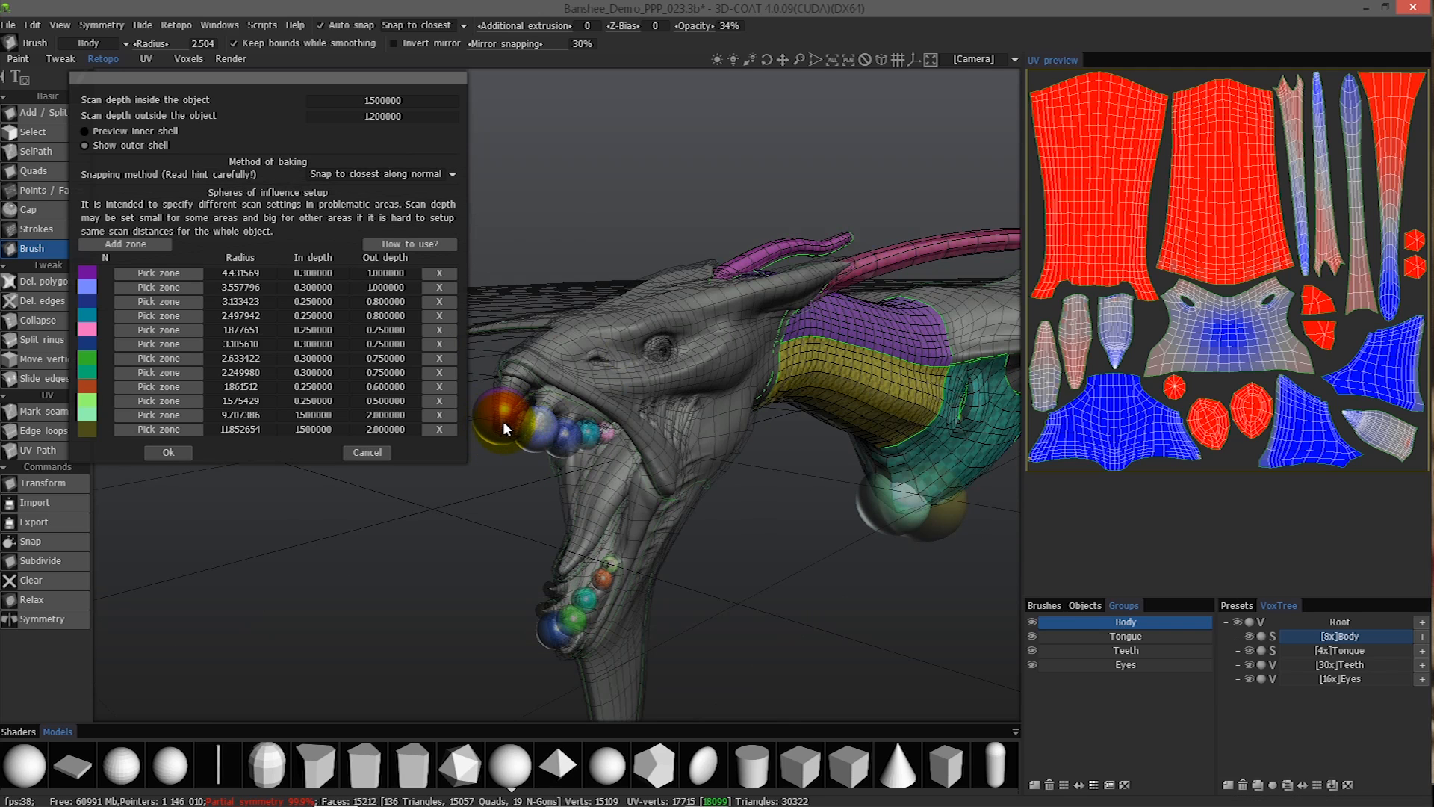
middle_drag(666, 382, 874, 322)
middle_drag(713, 327, 874, 182)
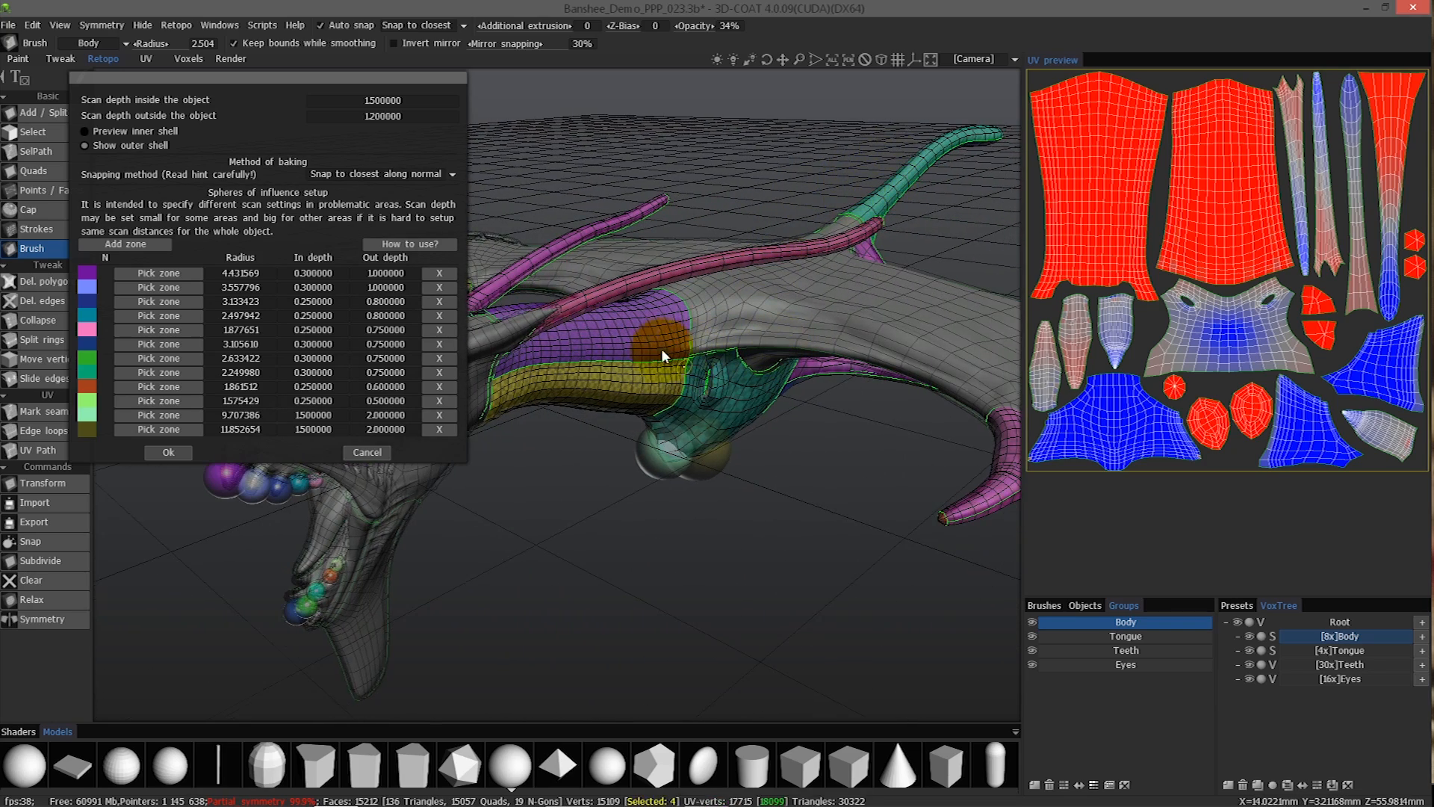
middle_drag(661, 348, 364, 101)
middle_drag(730, 320, 871, 371)
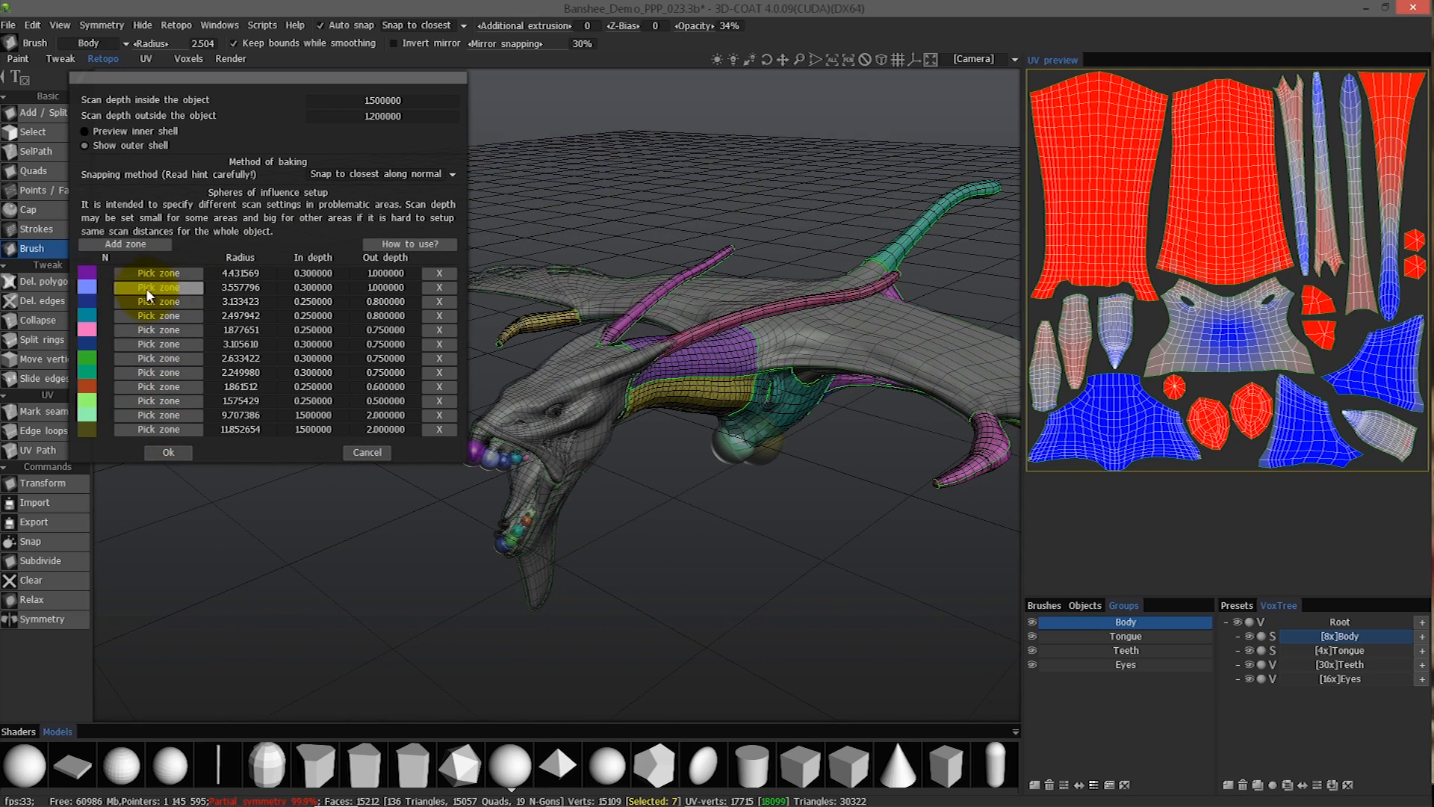
click(169, 453)
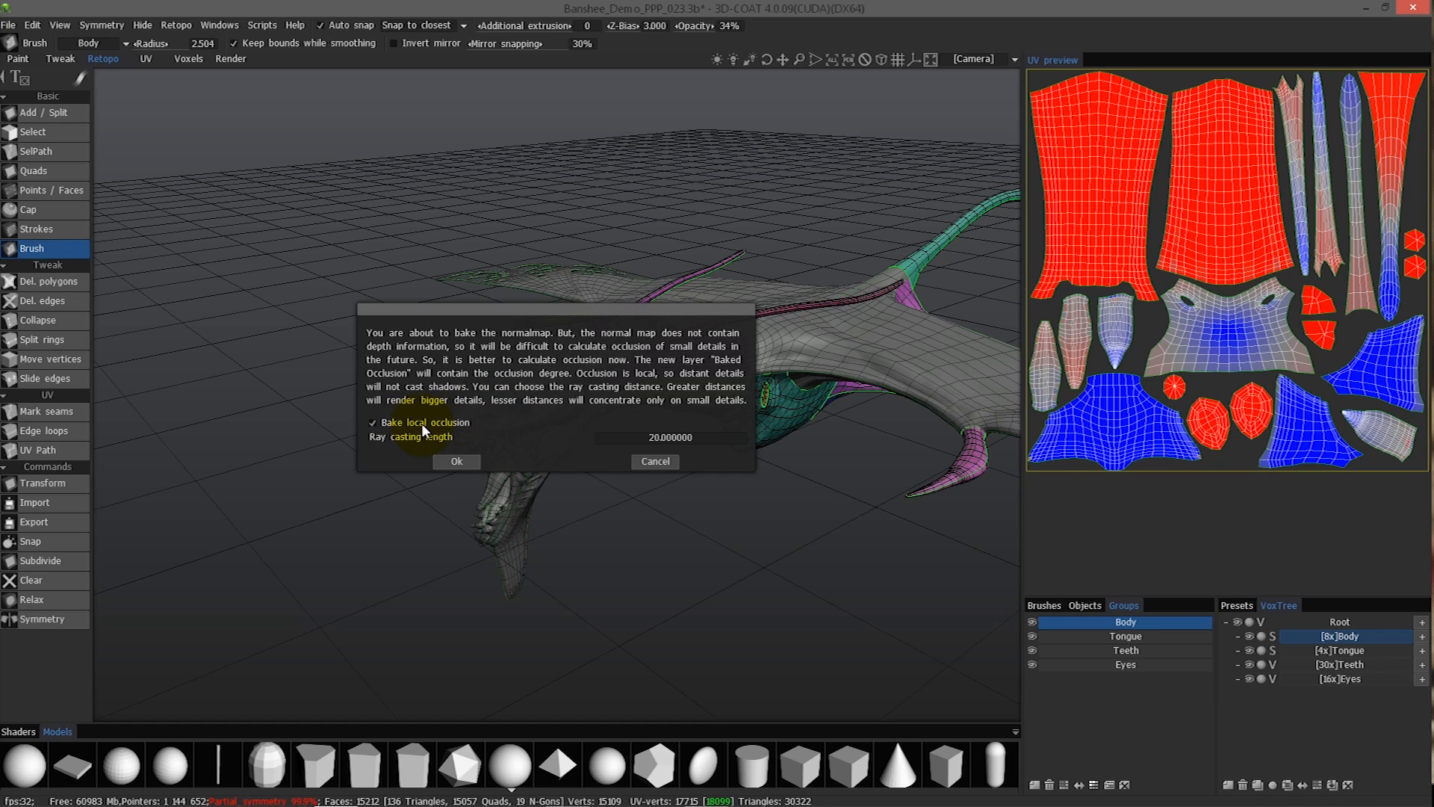
Set the ray casting length to 10 for the local occlusion bake and accept the occlusion settings.
click(690, 438)
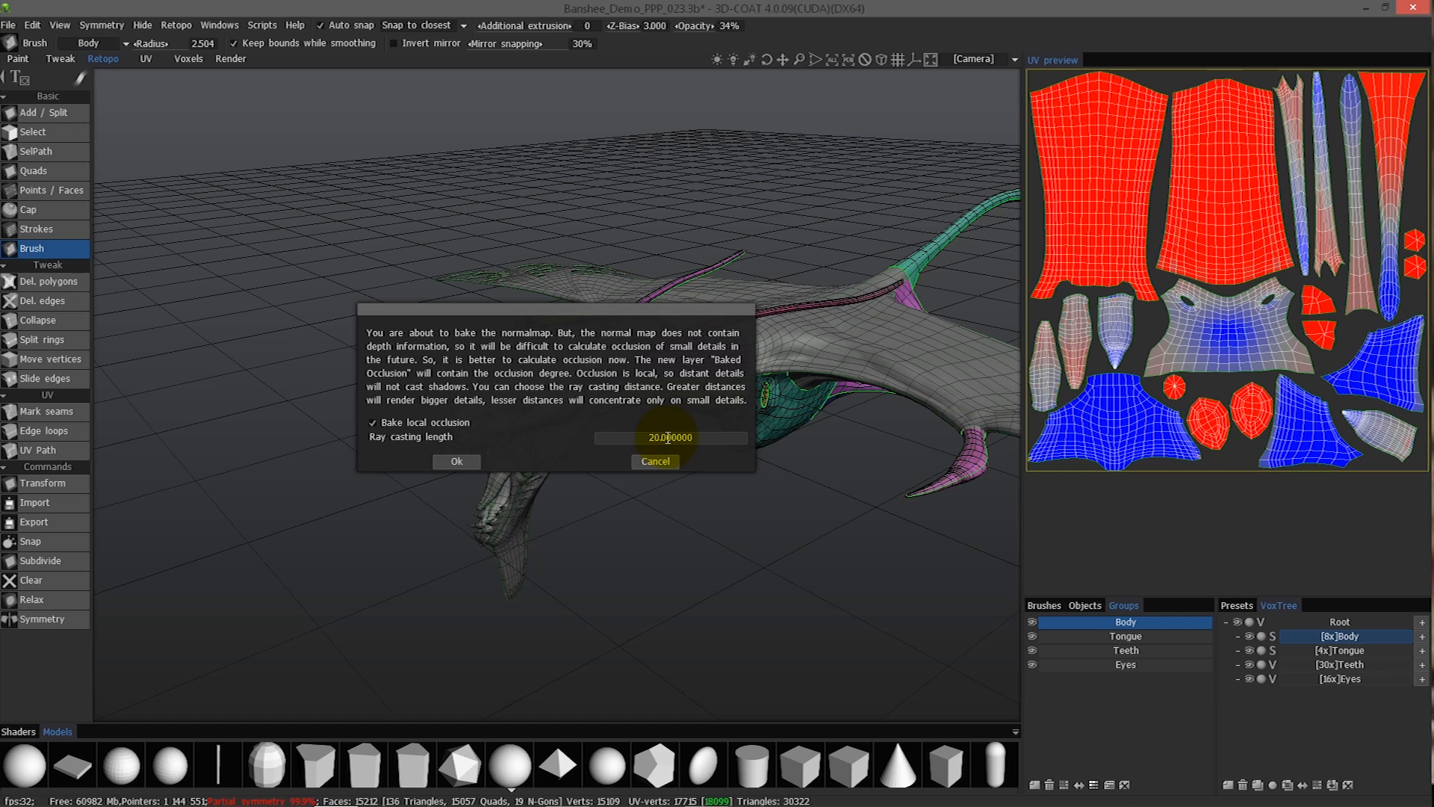
text(10)
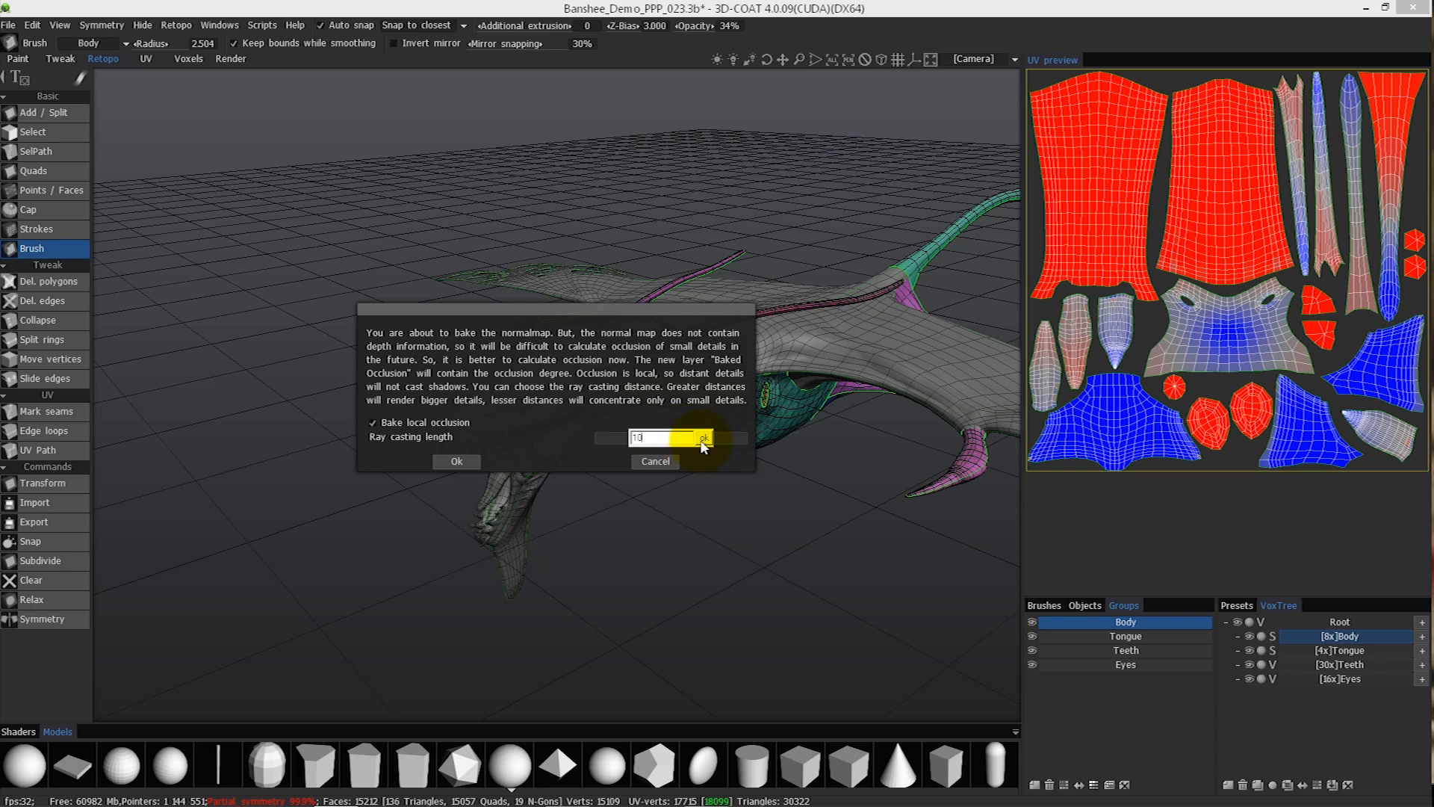
click(457, 460)
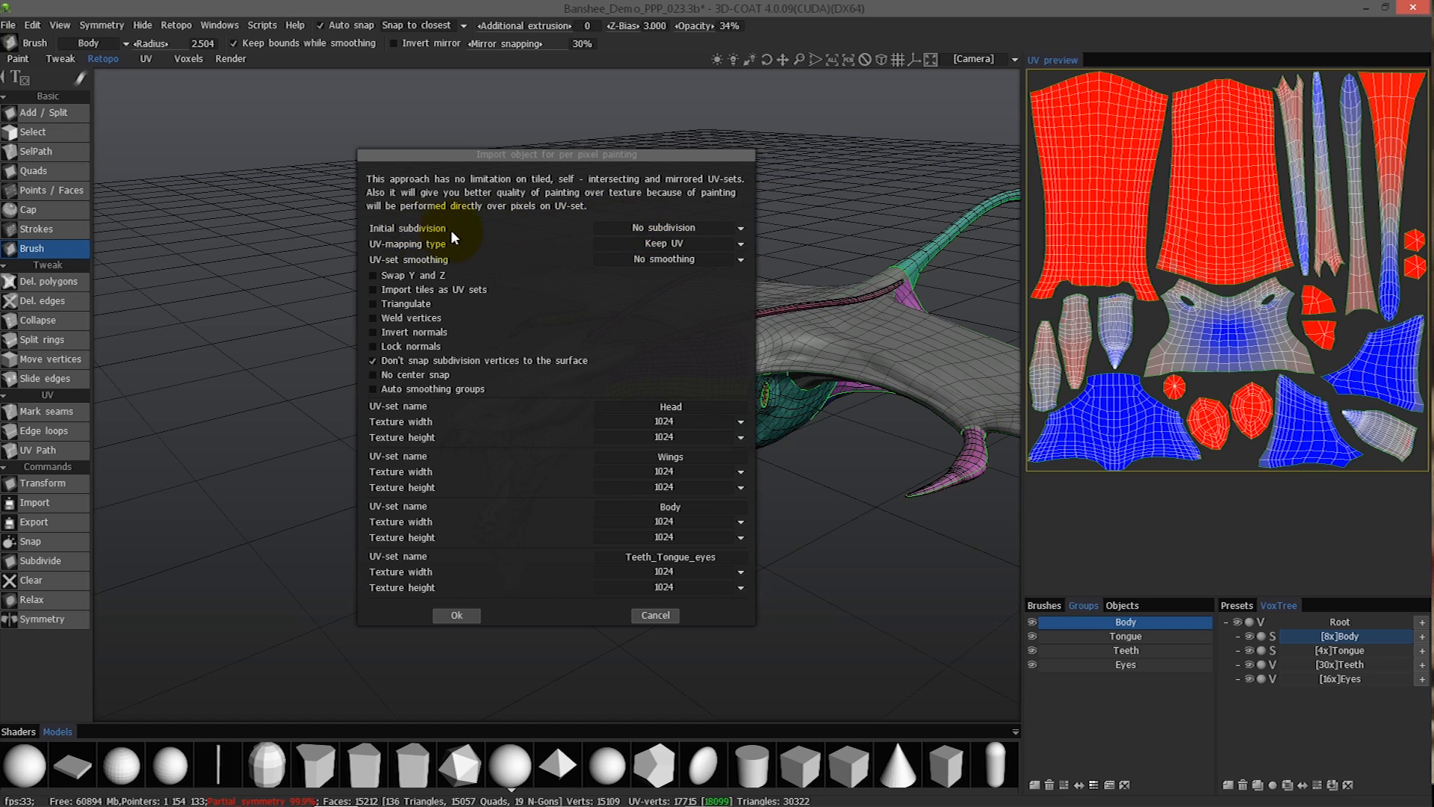
Set the initial subdivision of the per-pixel painting object to 60324.
click(666, 227)
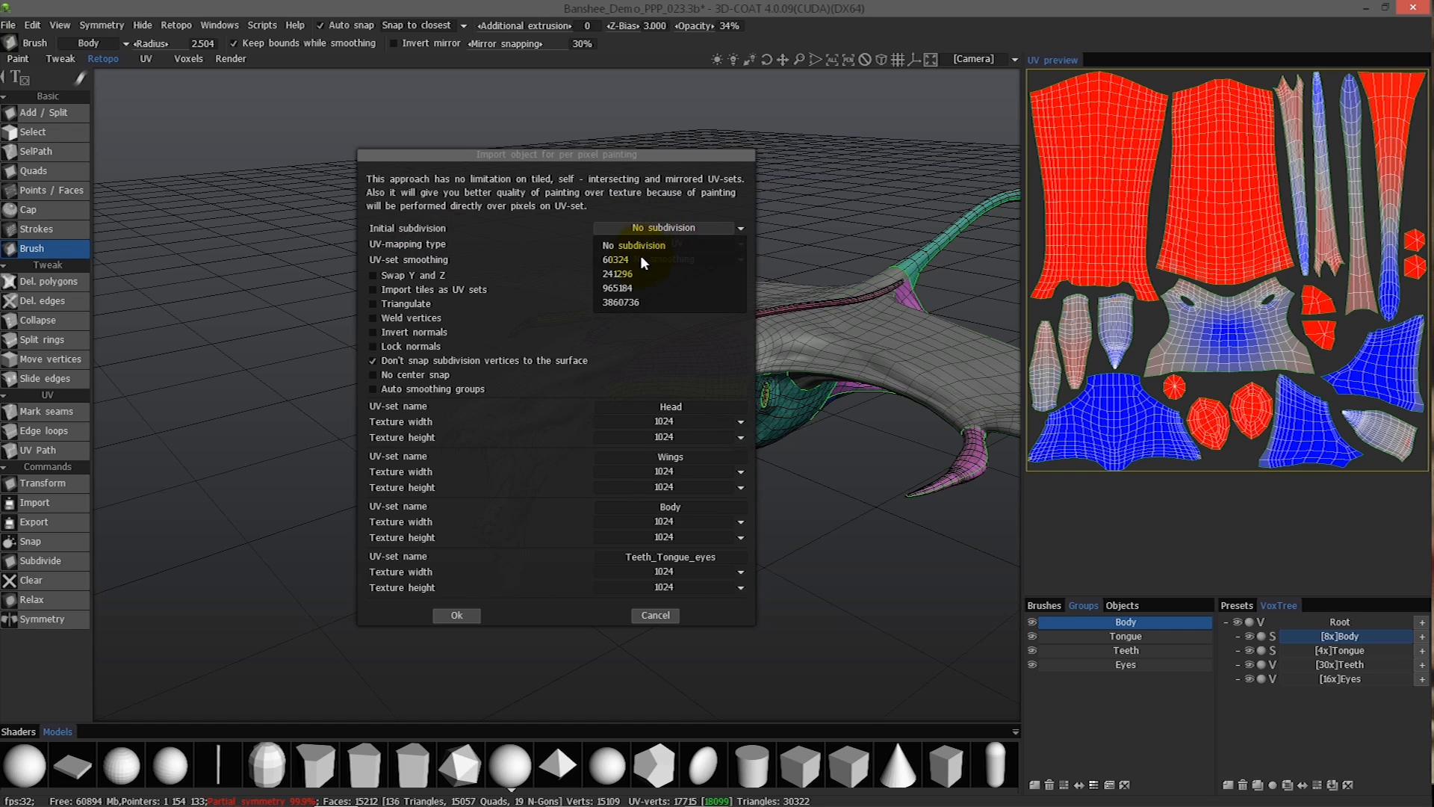
click(642, 259)
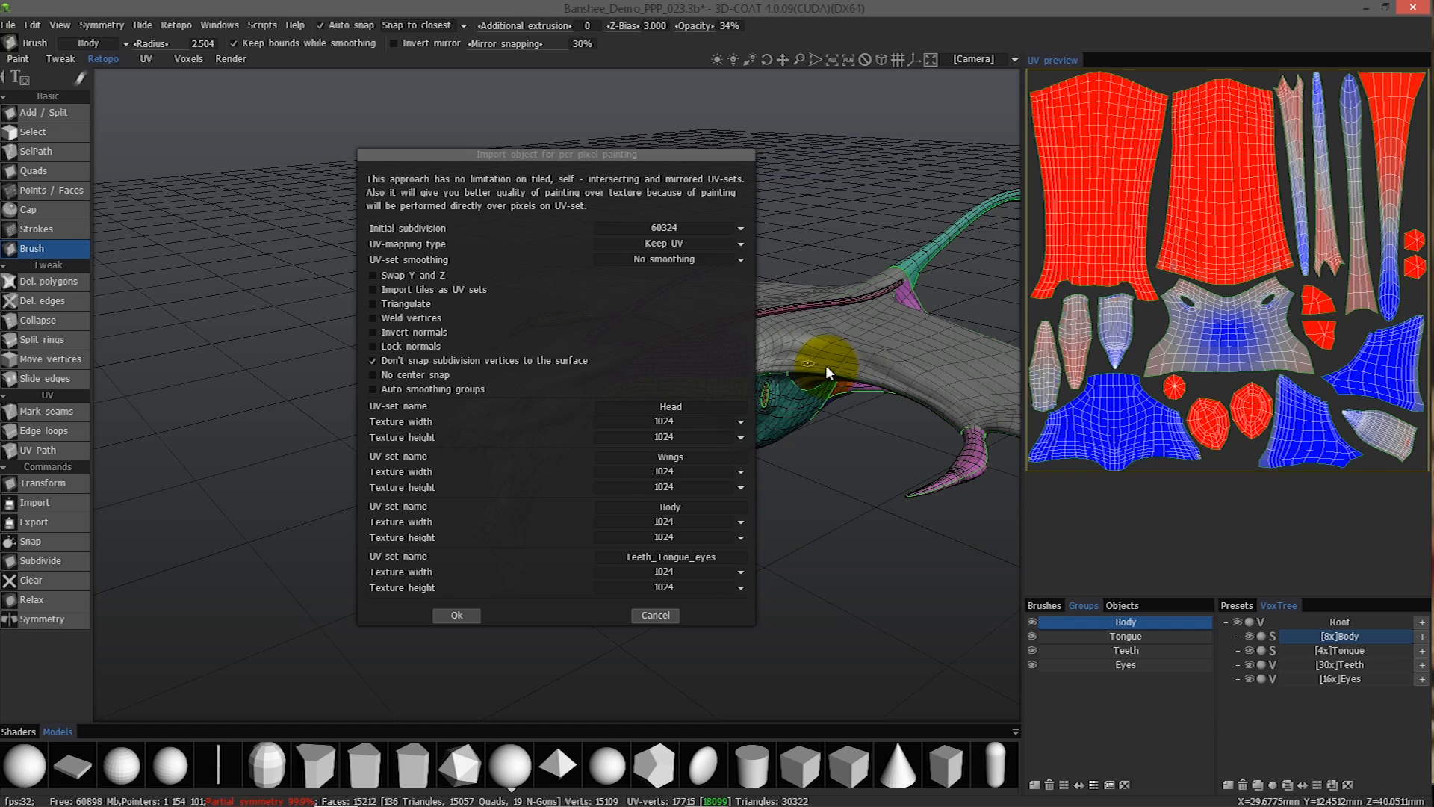
click(661, 229)
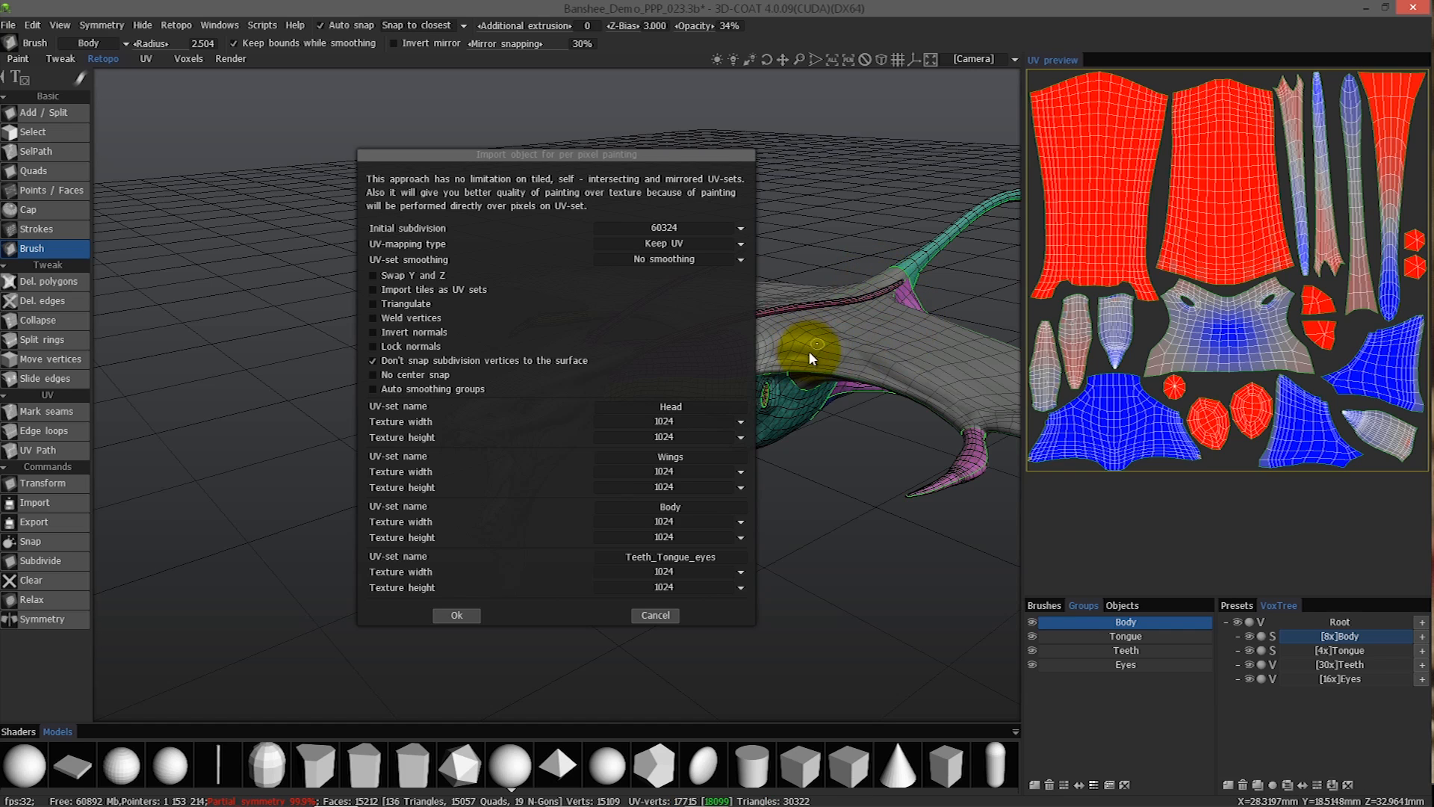
click(642, 228)
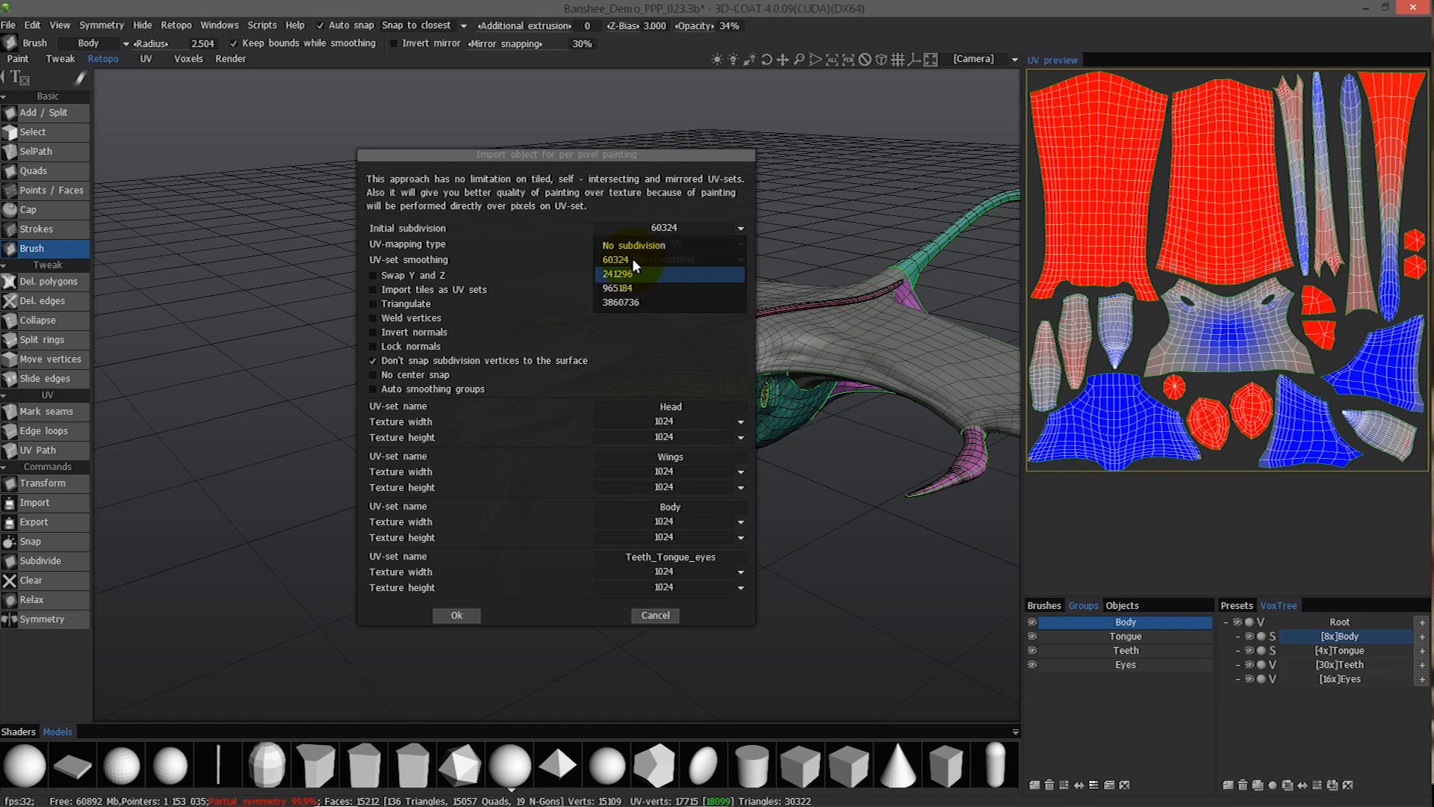
click(611, 258)
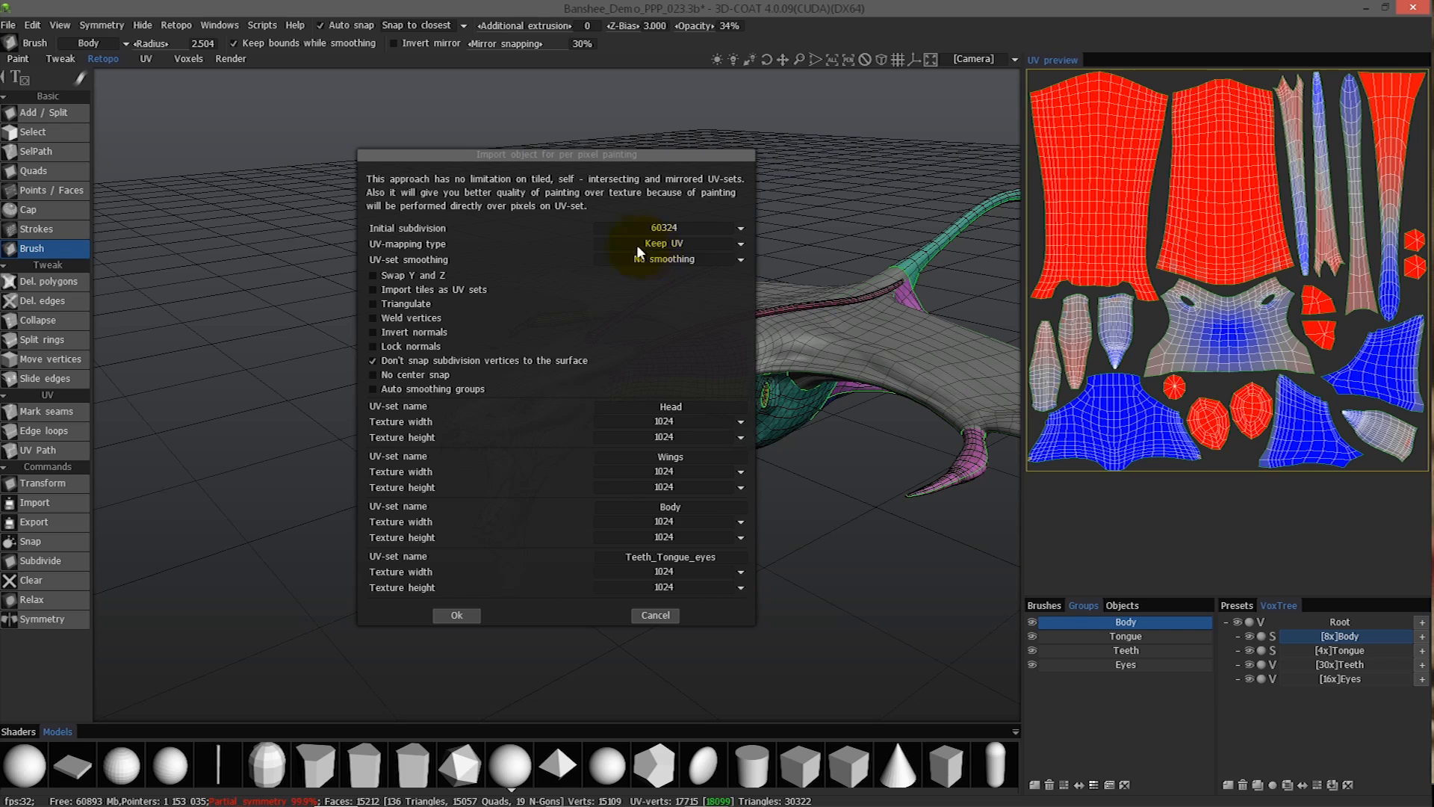
Keep the existing UV mapping, choose Full UV-set smoothing, and enable vertex welding for the per-pixel painting object.
click(633, 242)
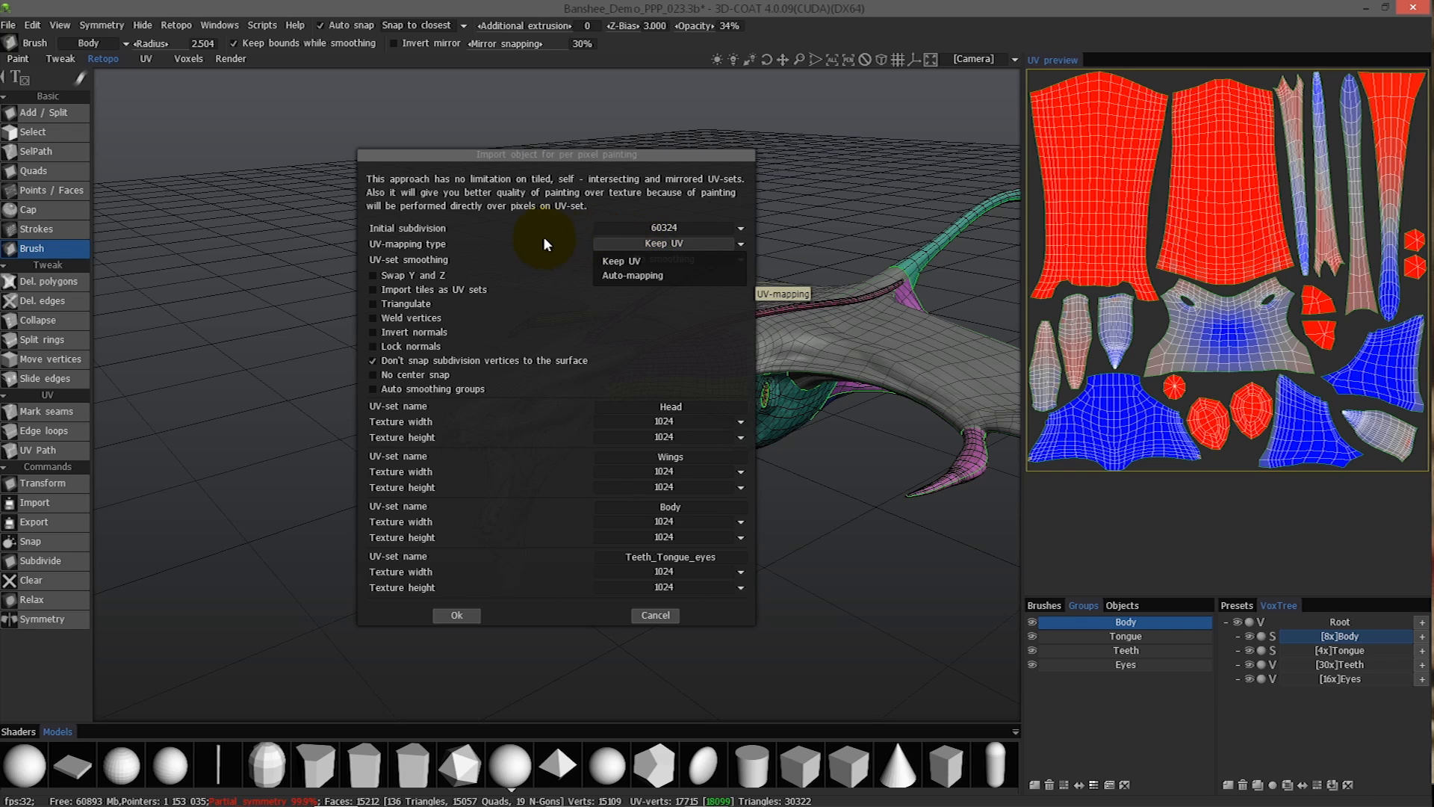
click(605, 257)
click(647, 260)
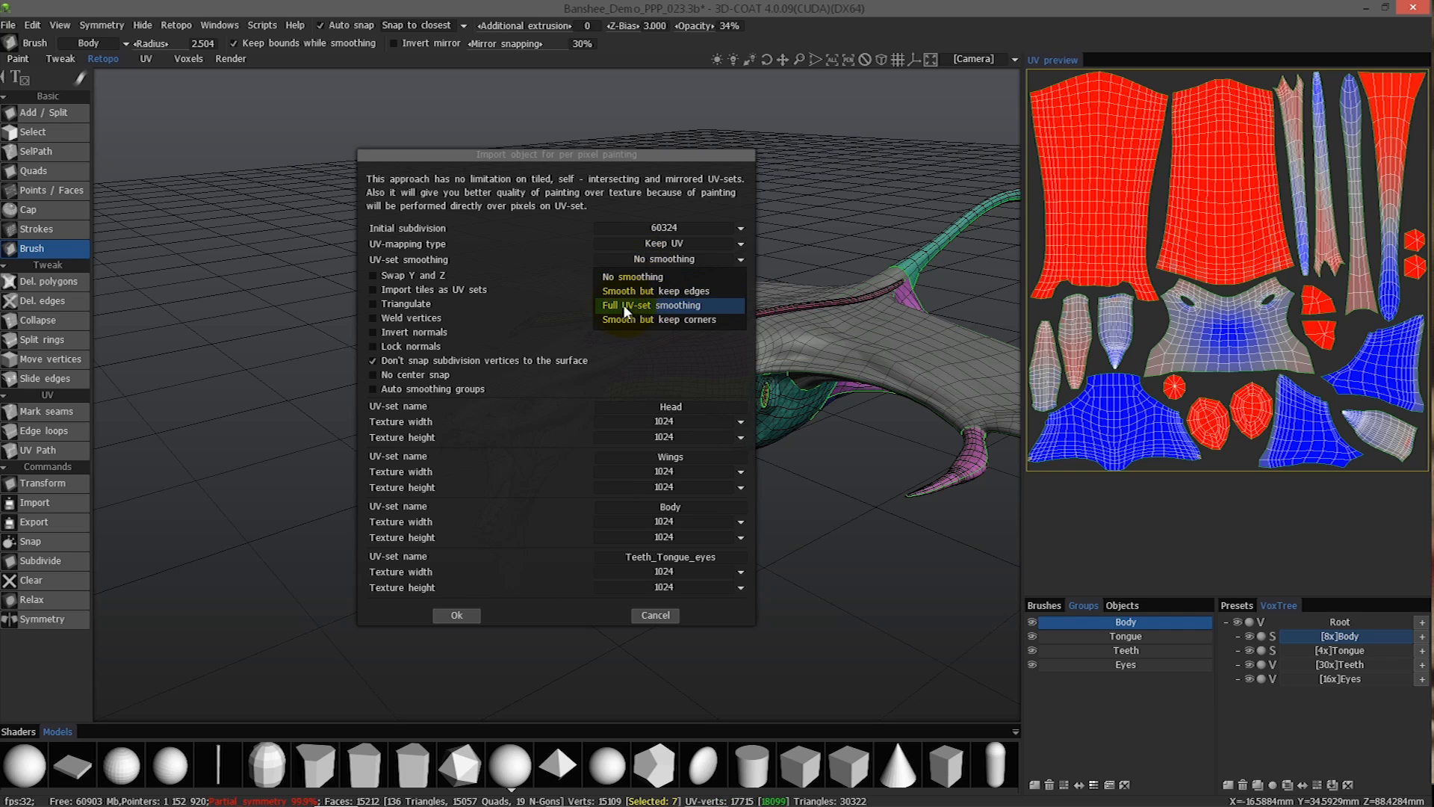
click(652, 306)
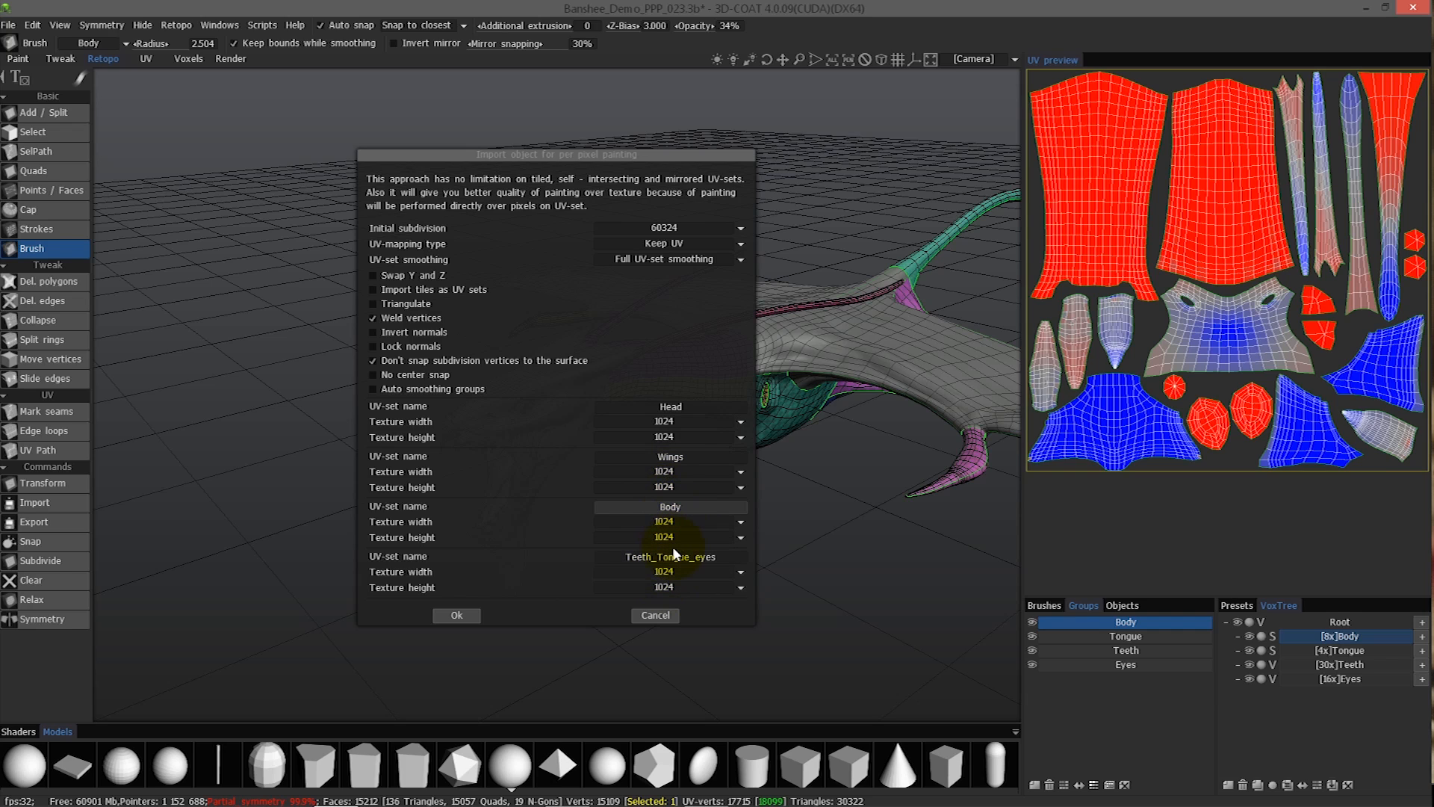
Set the Head, Wings and Body textures to 4096 x 4096 and Teeth_Tongue_eyes to 2048 x 2048, and run the bake.
click(662, 423)
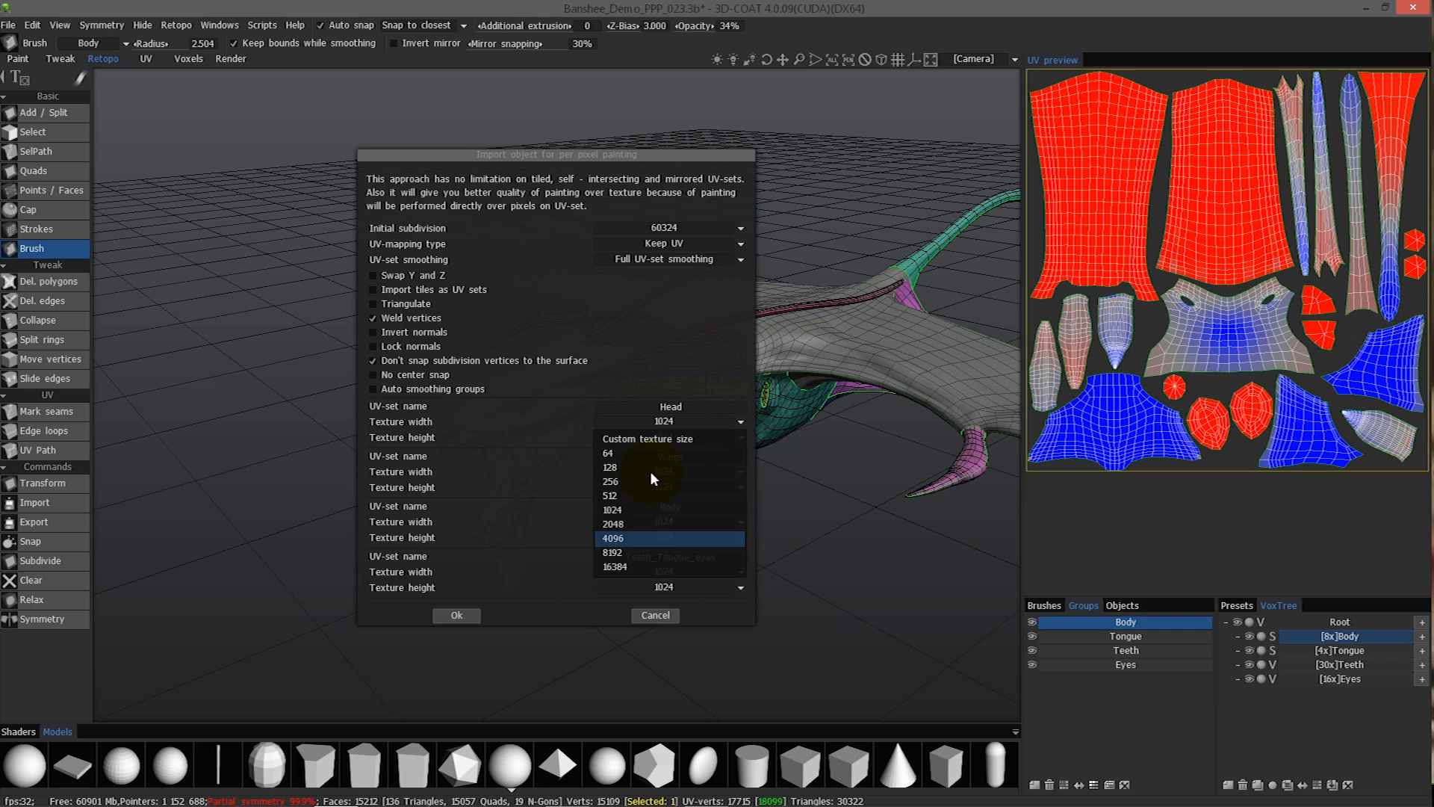
click(634, 538)
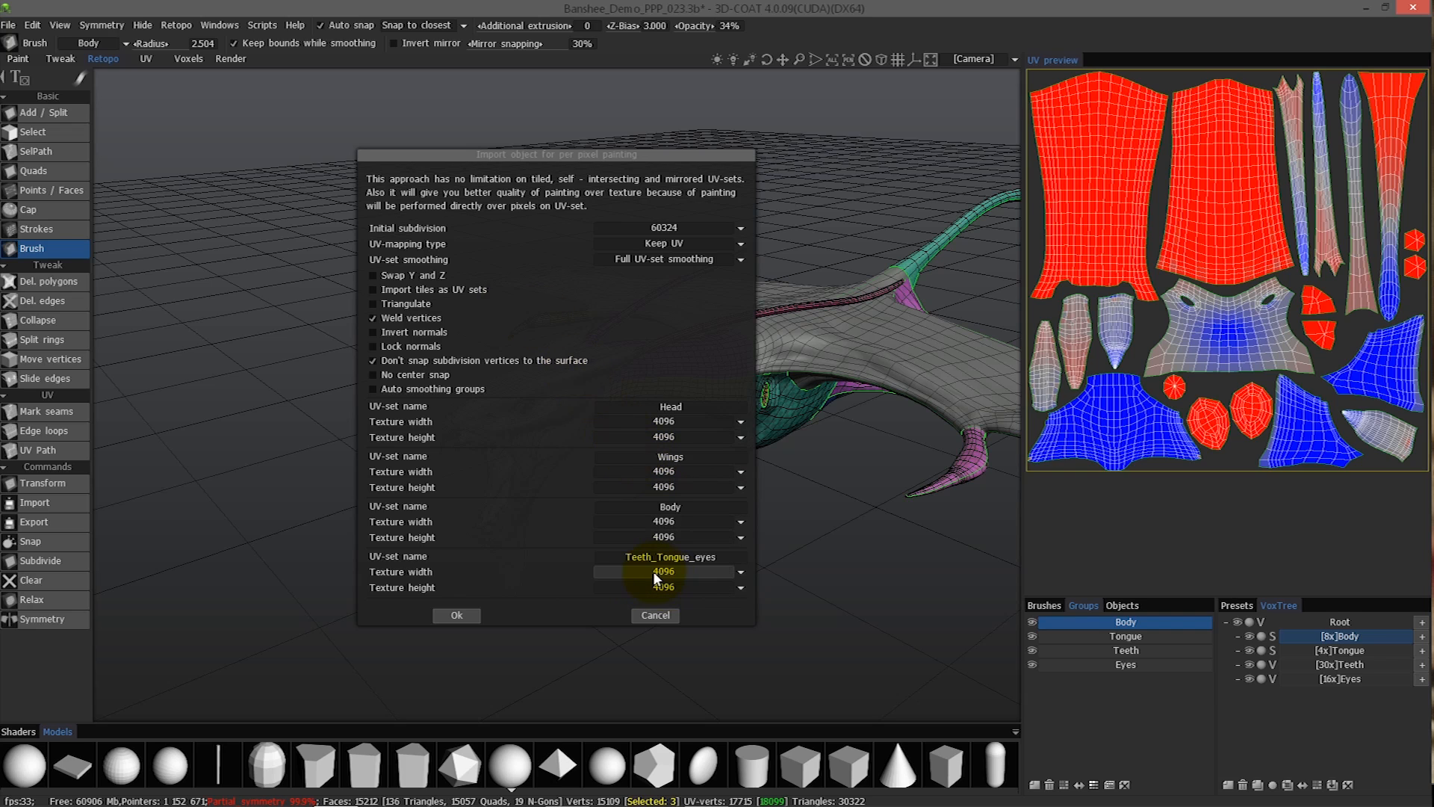
click(652, 590)
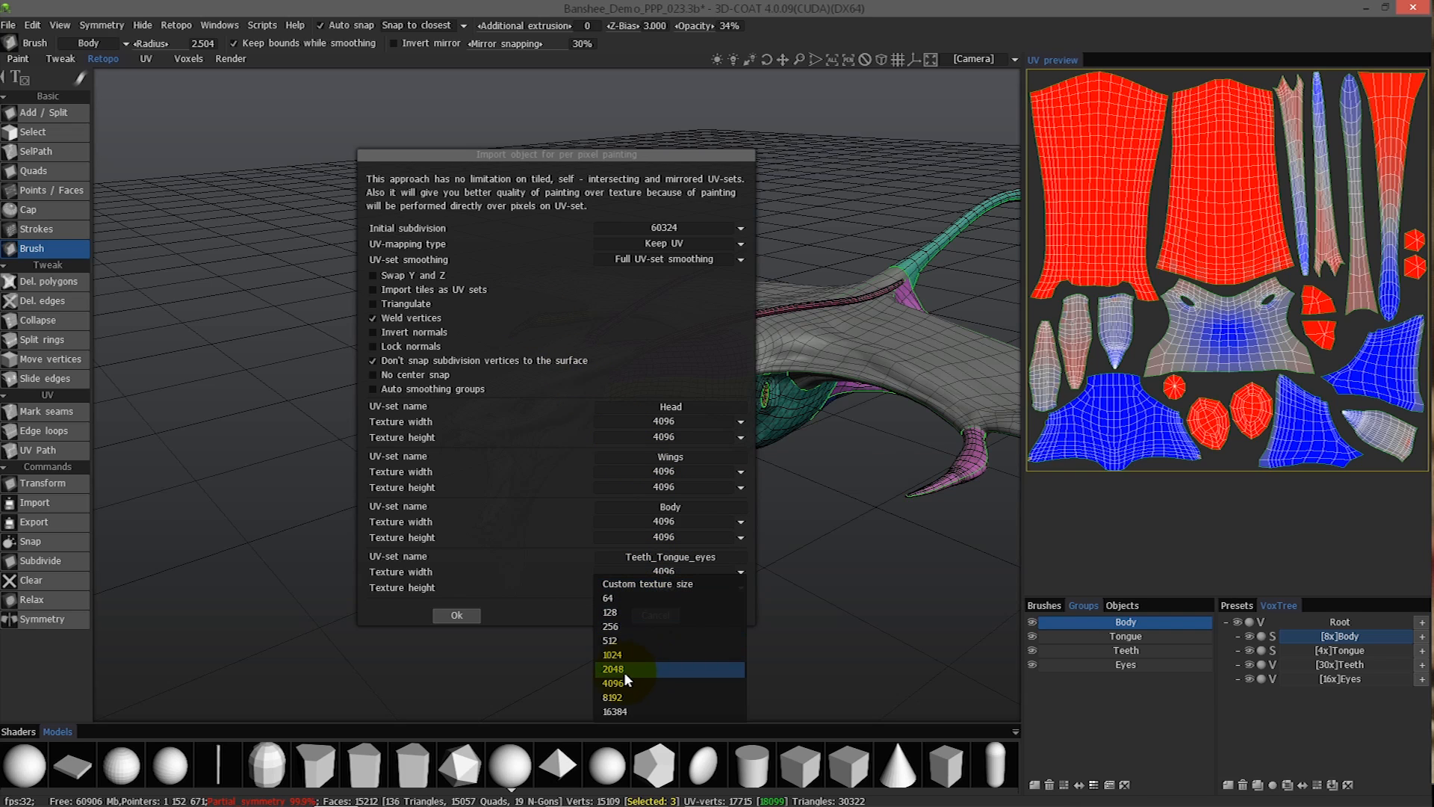
click(621, 668)
click(666, 587)
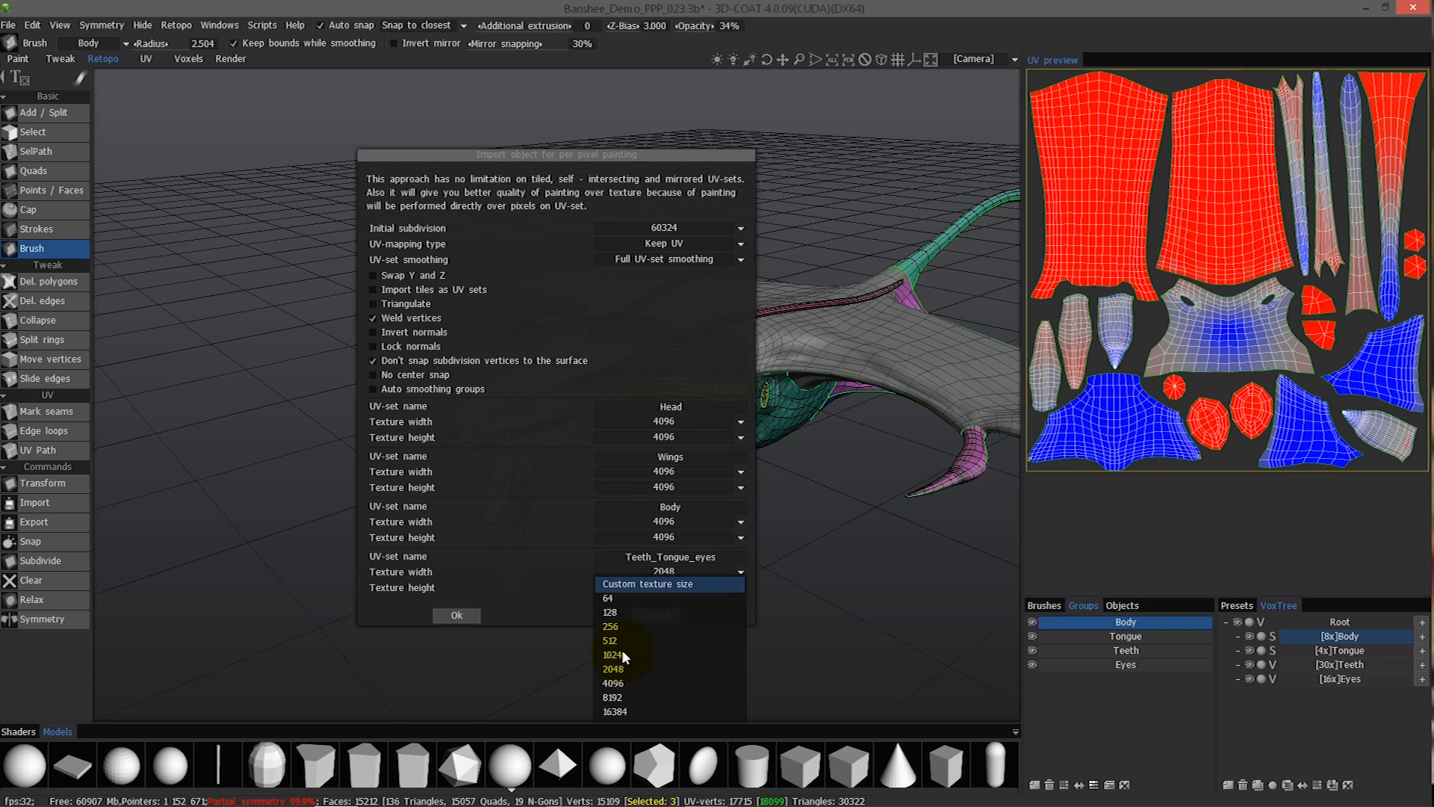
click(617, 667)
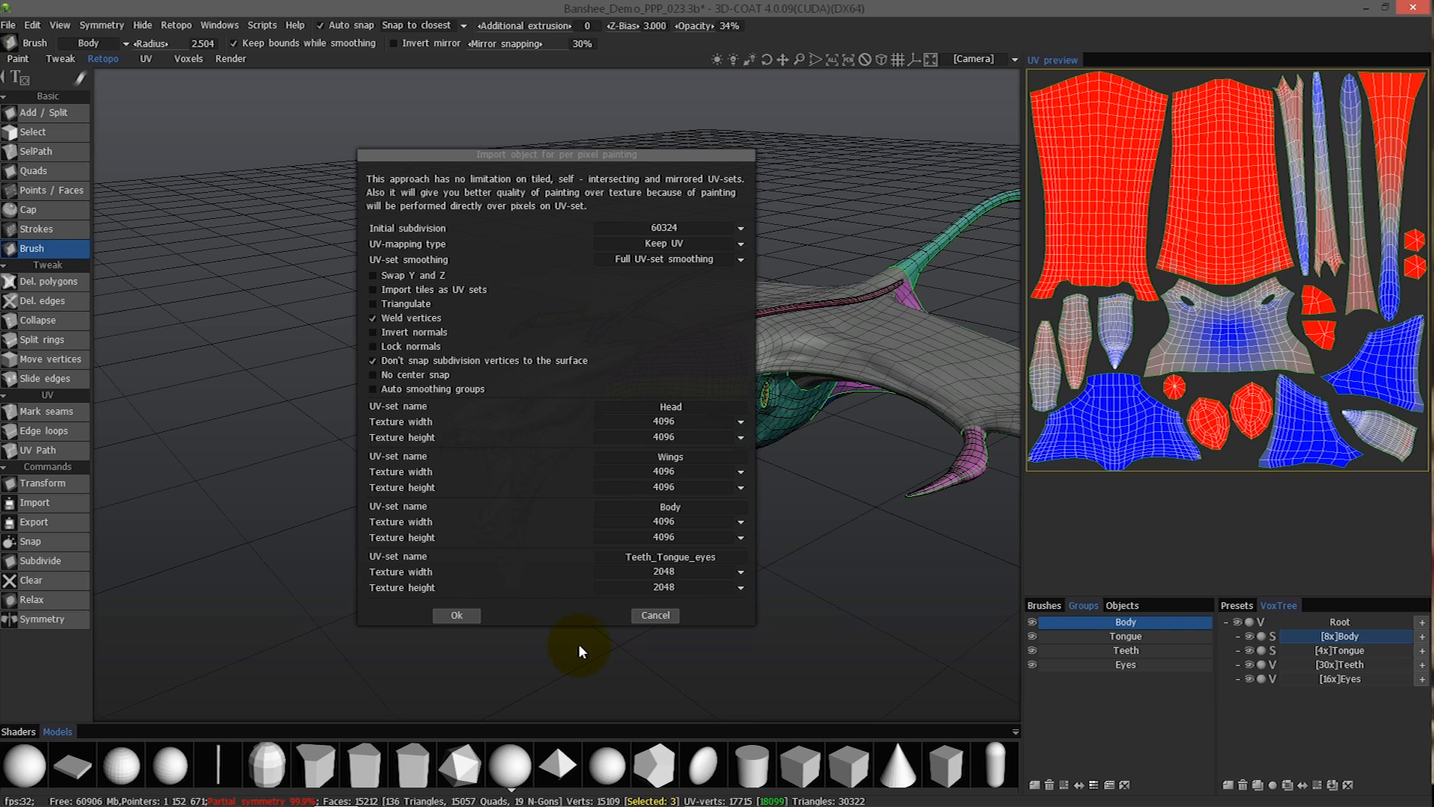
click(457, 615)
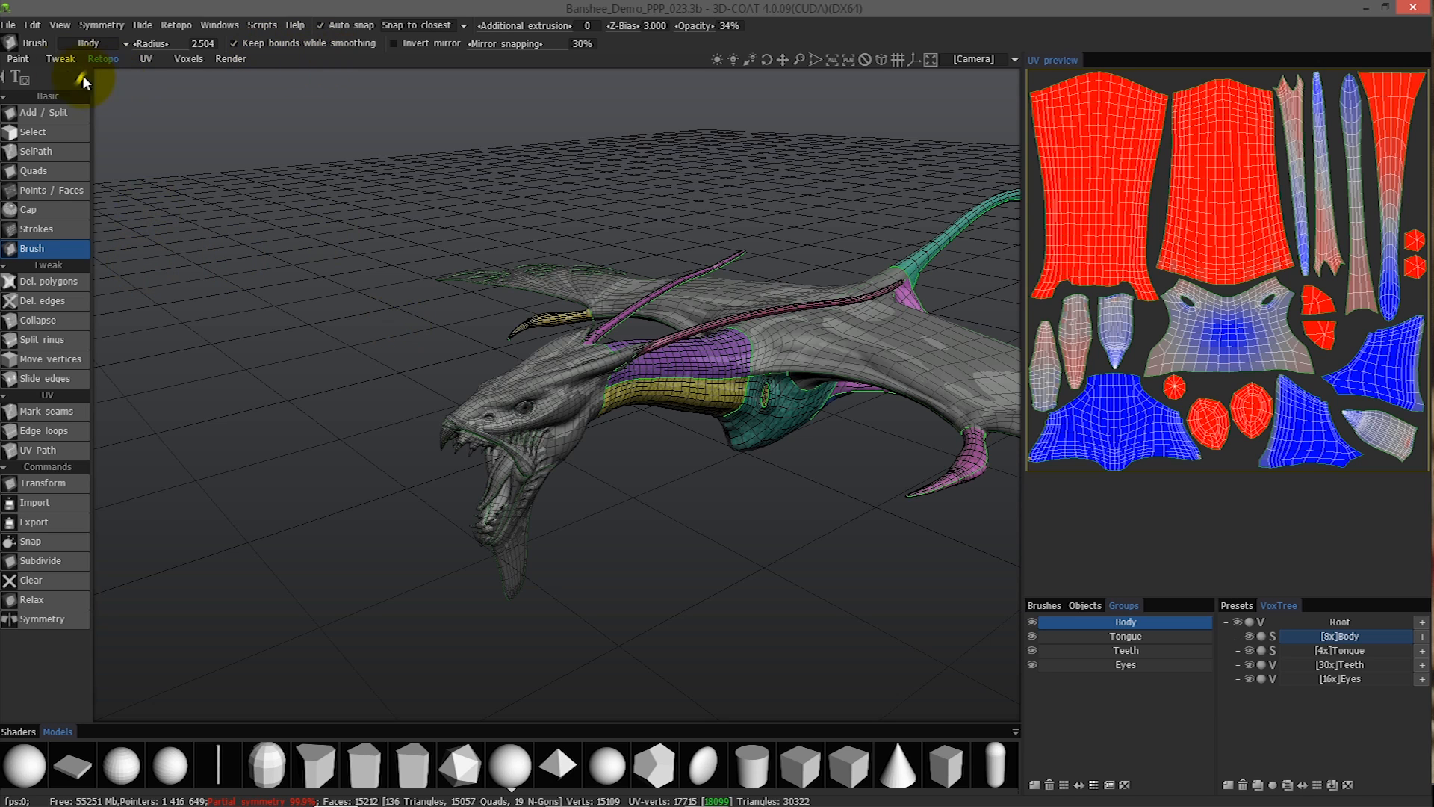
Switch to the Paint room and inspect the baked dragon's head and neck from several angles.
click(18, 59)
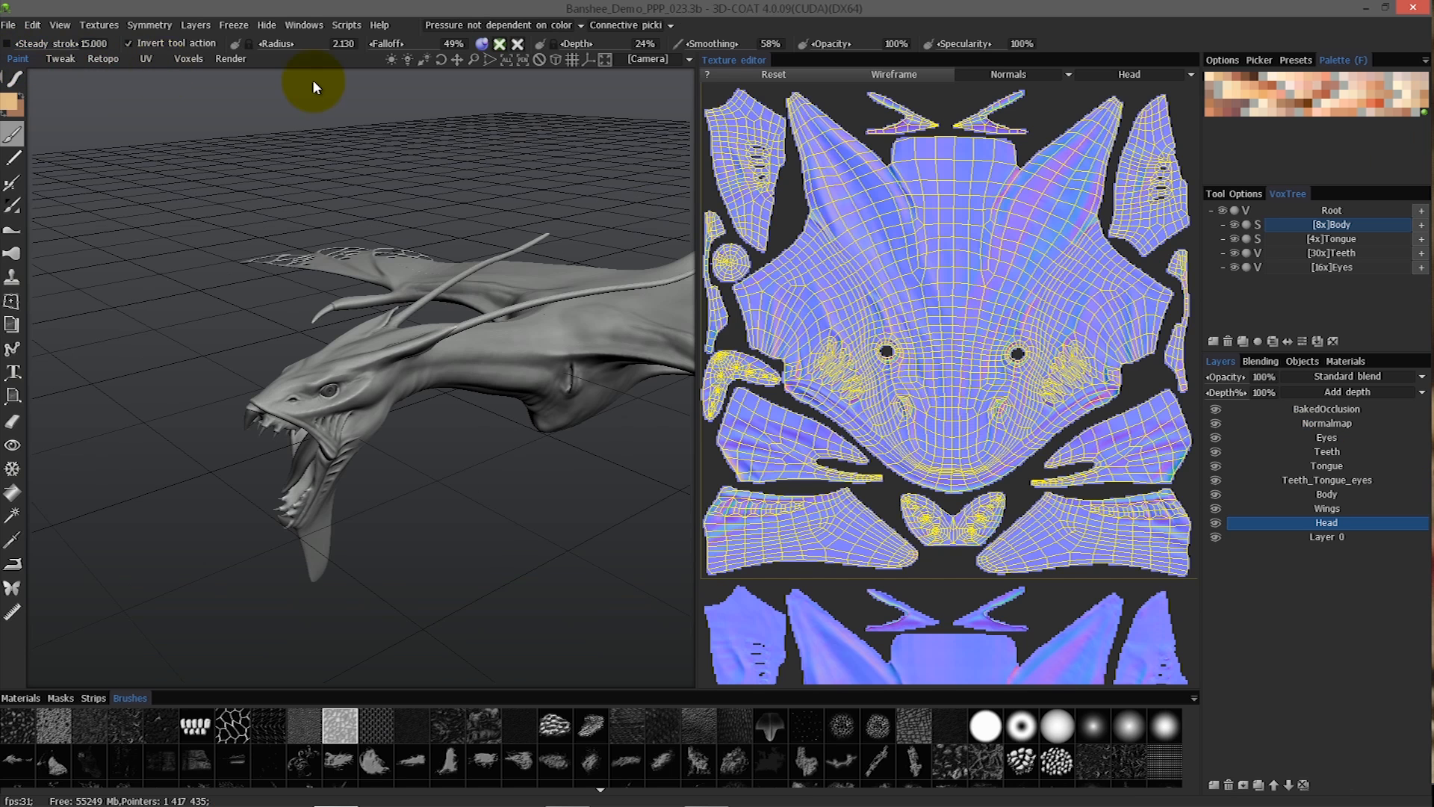
right_drag(513, 318, 567, 306)
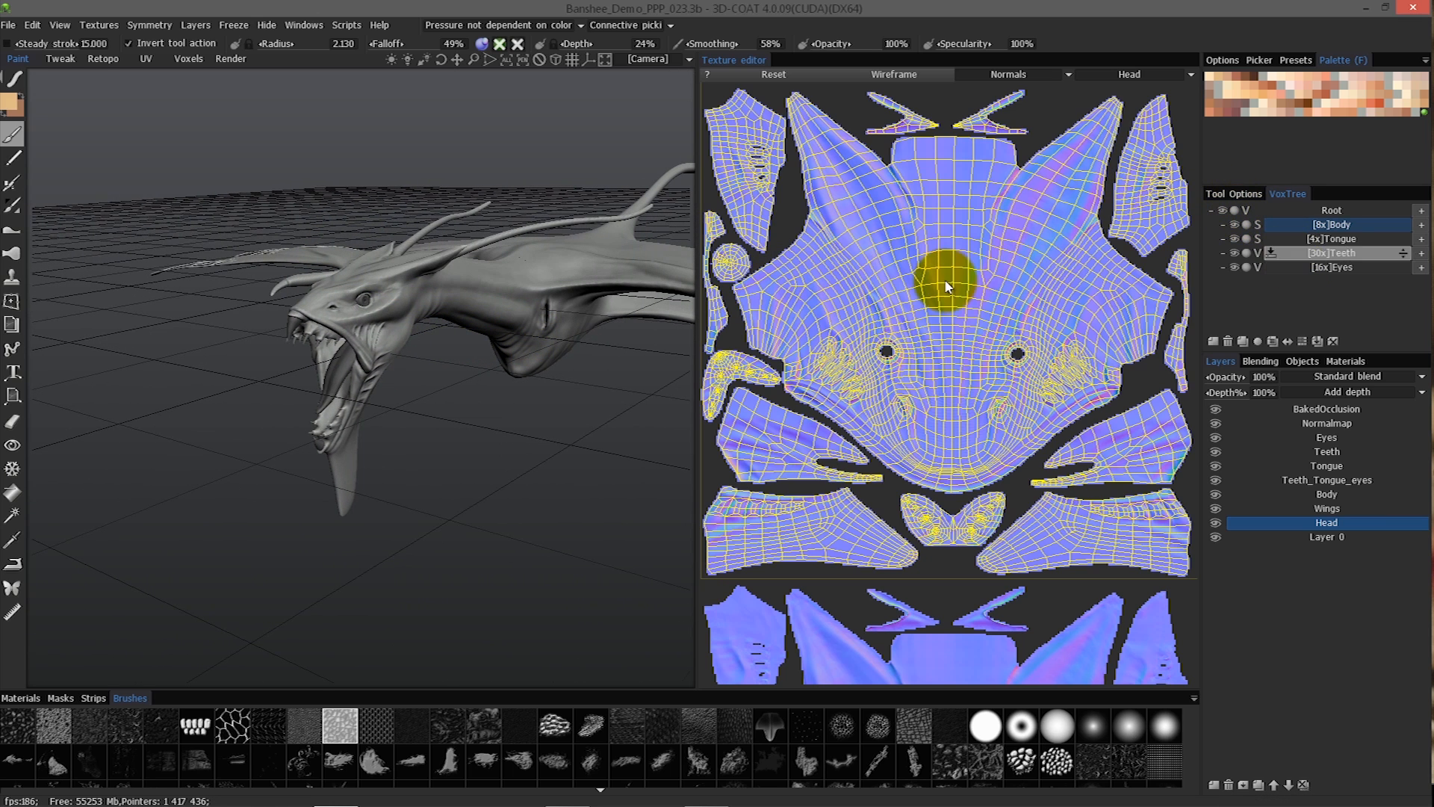
right_drag(520, 315, 827, 224)
right_drag(657, 155, 534, 381)
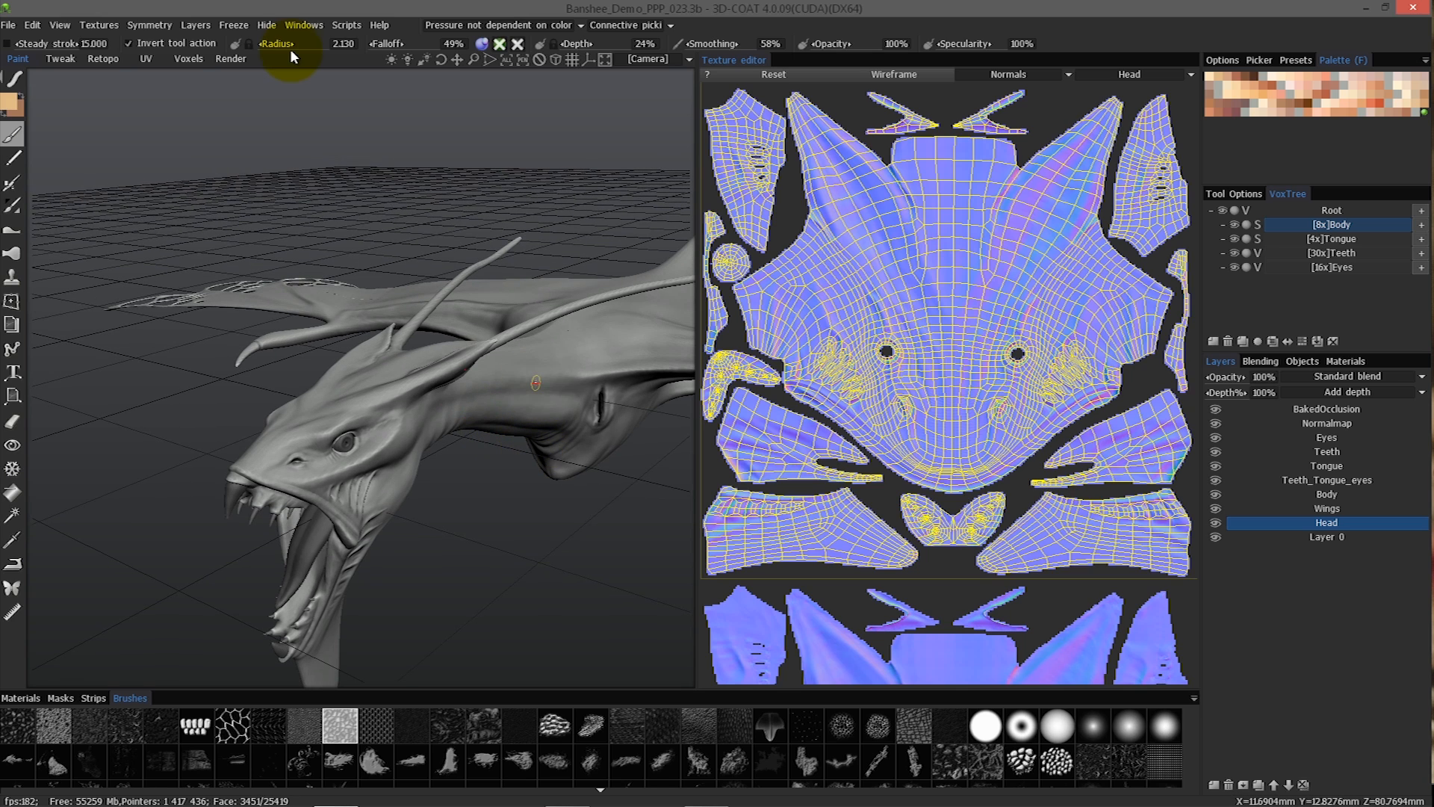
Enable the display of voxels in the Paint room, switching it on and off to compare the sculpt with the baked mesh.
click(60, 25)
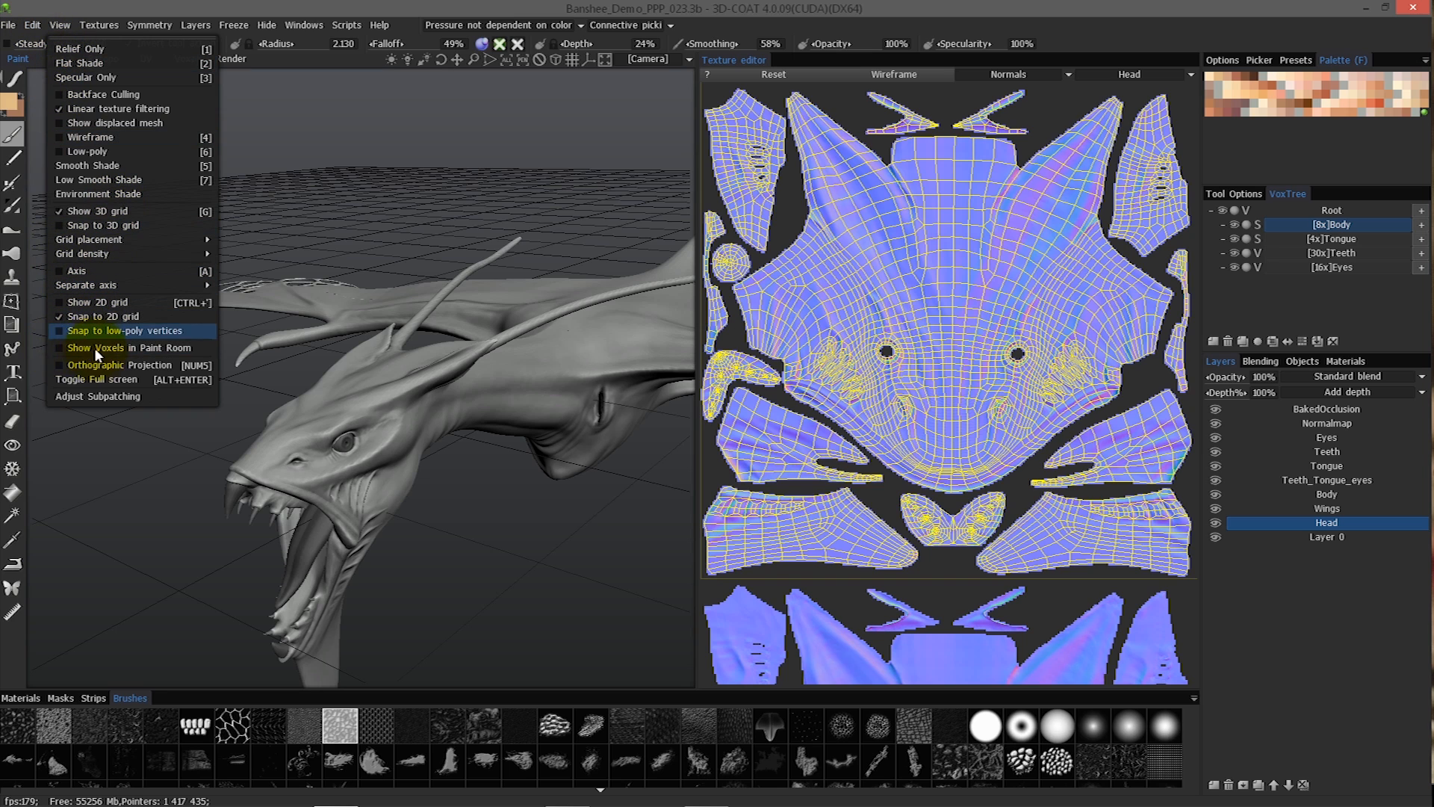
click(58, 347)
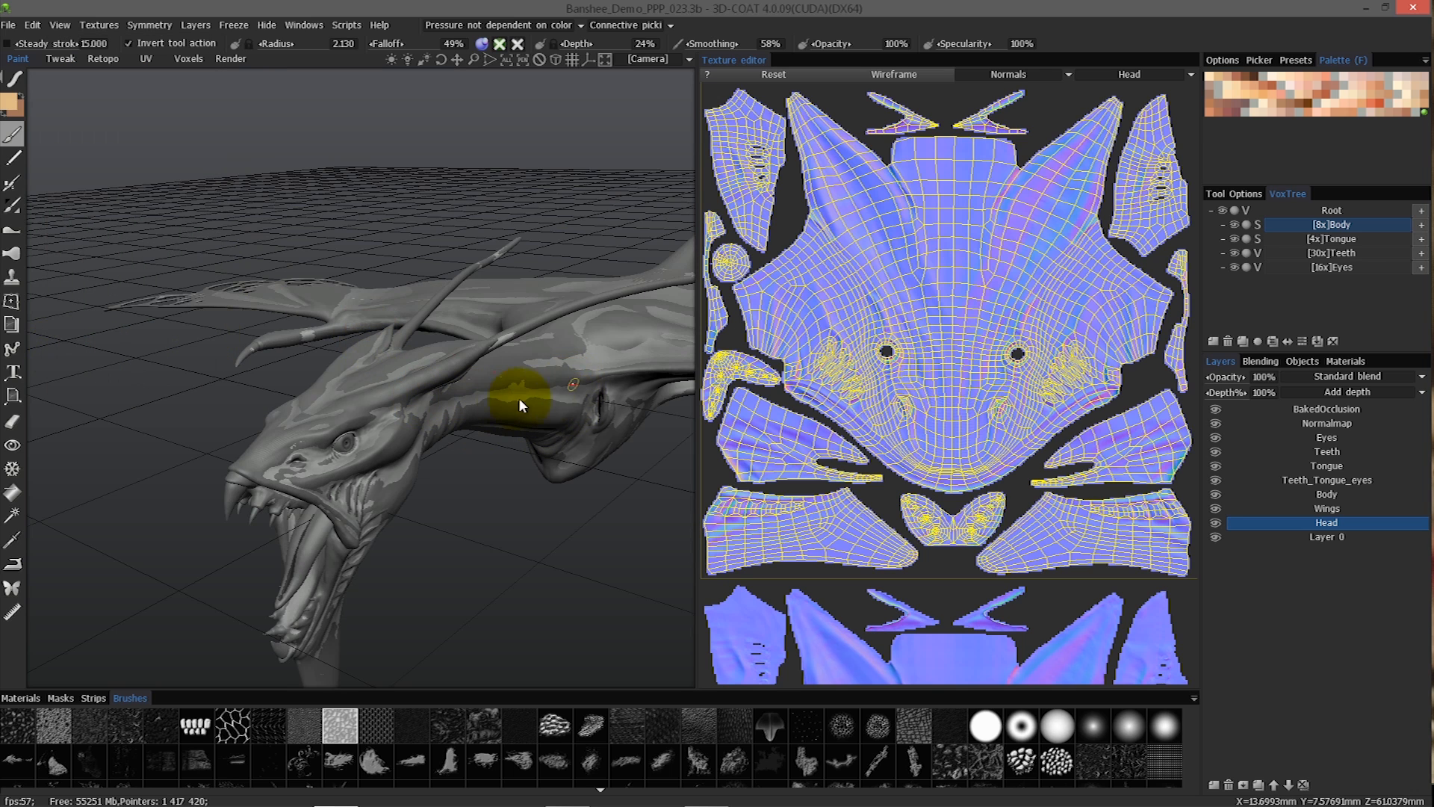
click(64, 27)
click(75, 349)
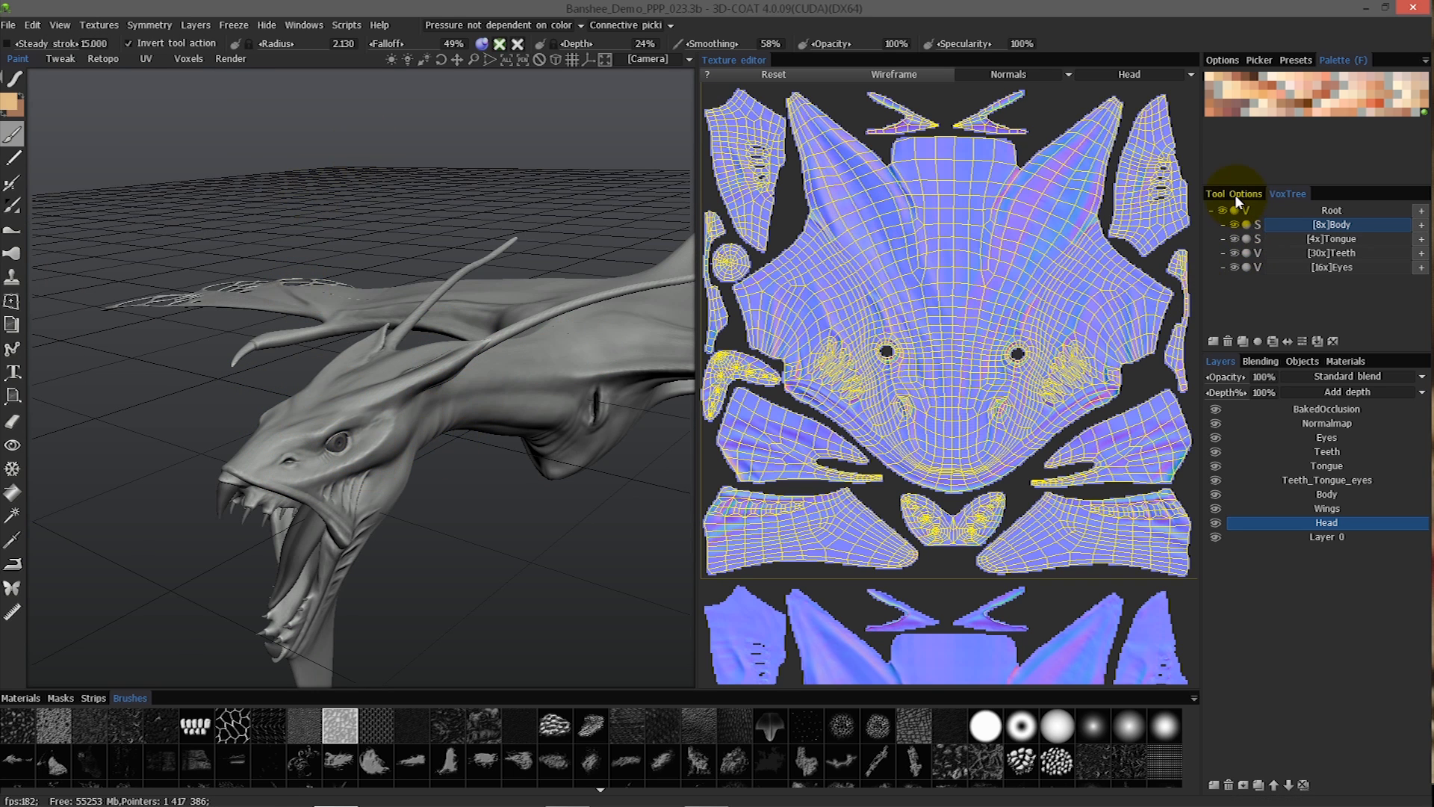
click(60, 24)
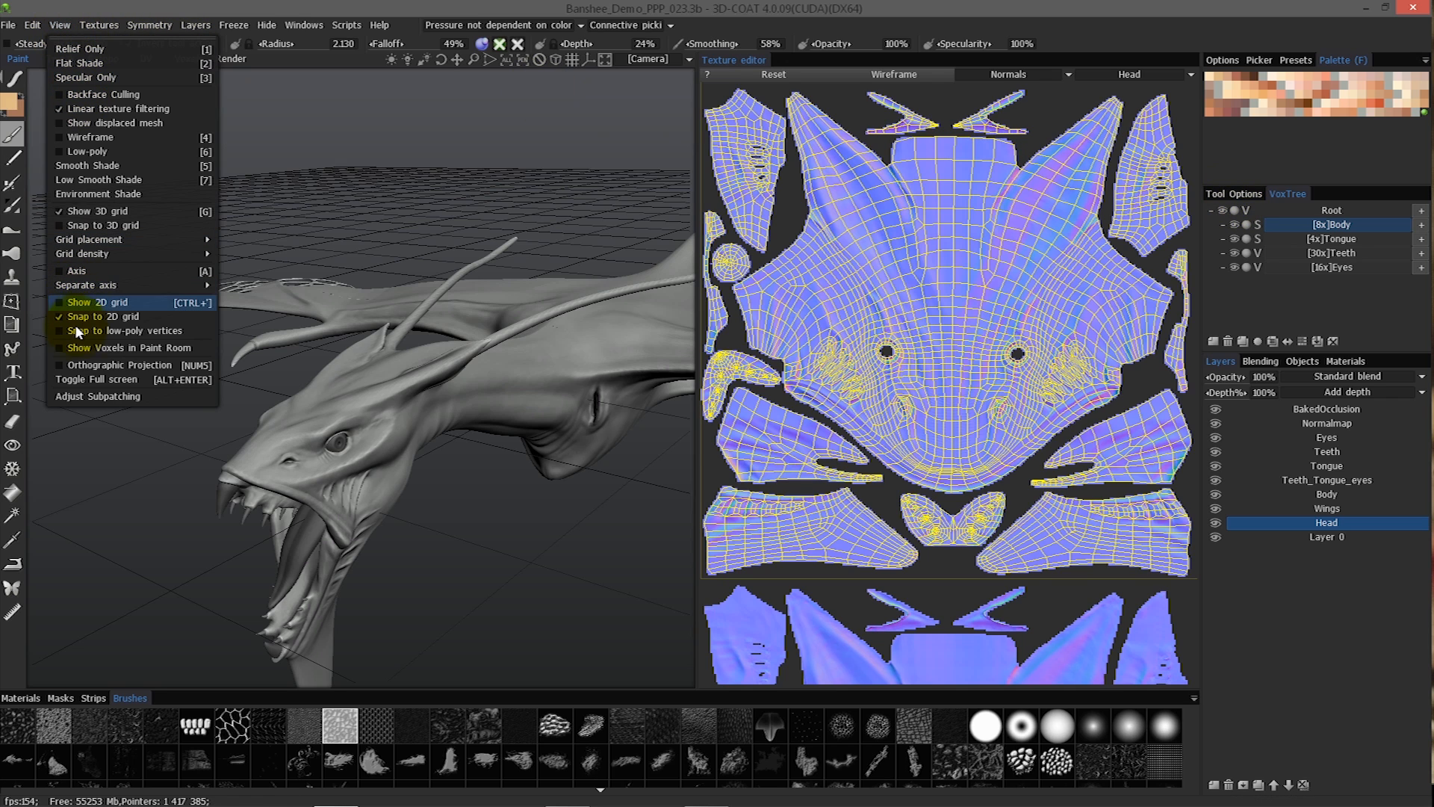
click(84, 349)
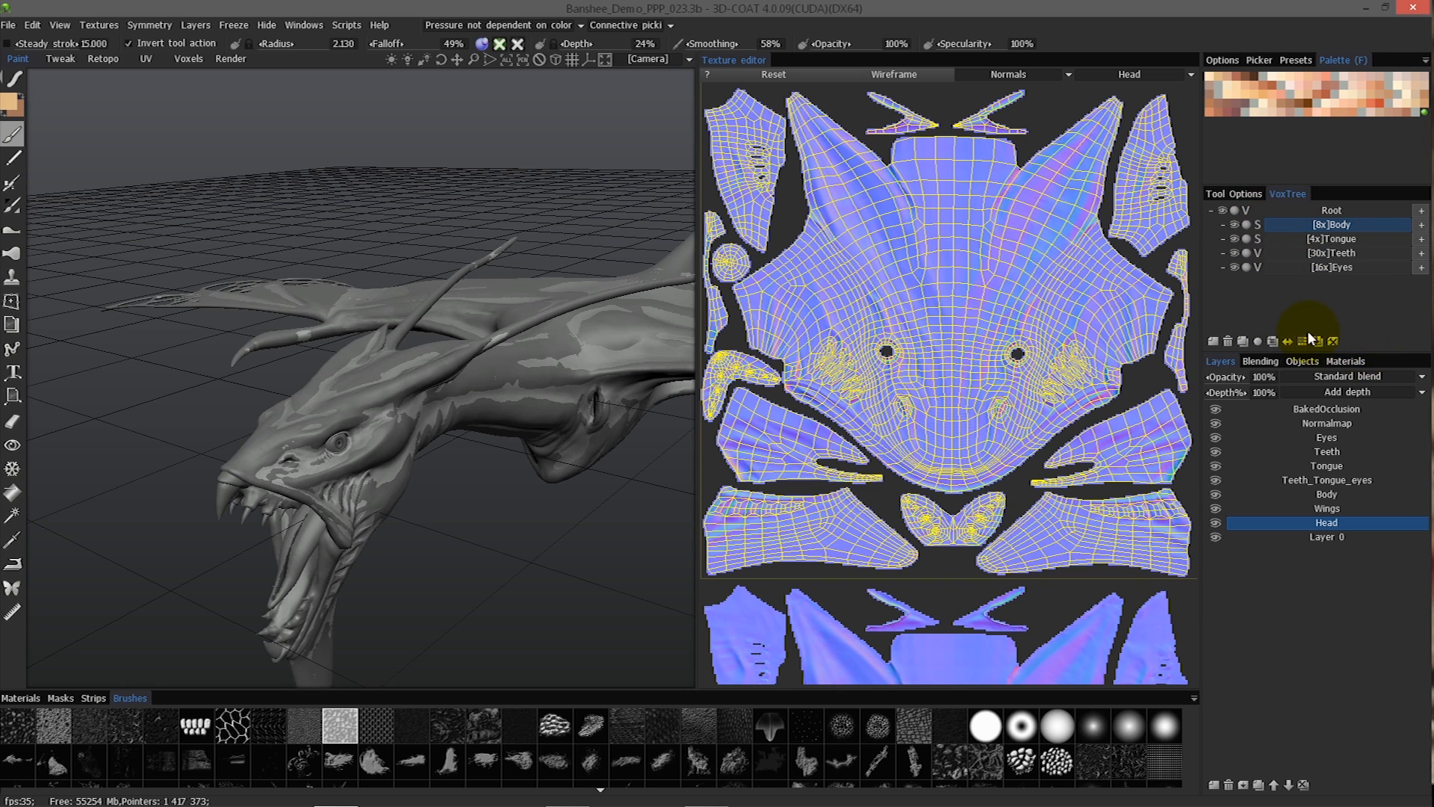
Toggle the visibility of the Root volume in the VoxTree to compare both models, and leave it hidden.
click(304, 24)
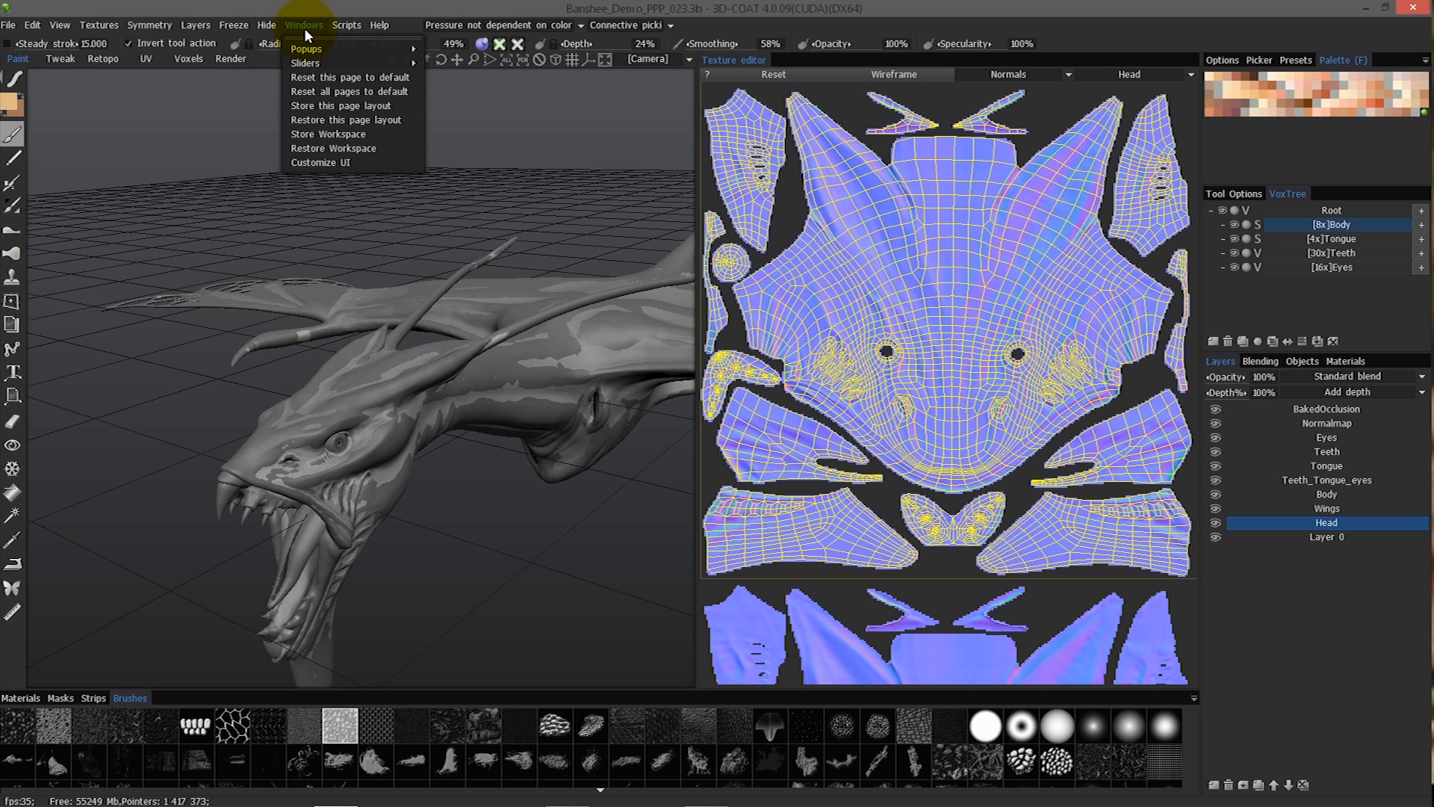
mouse_move(317, 51)
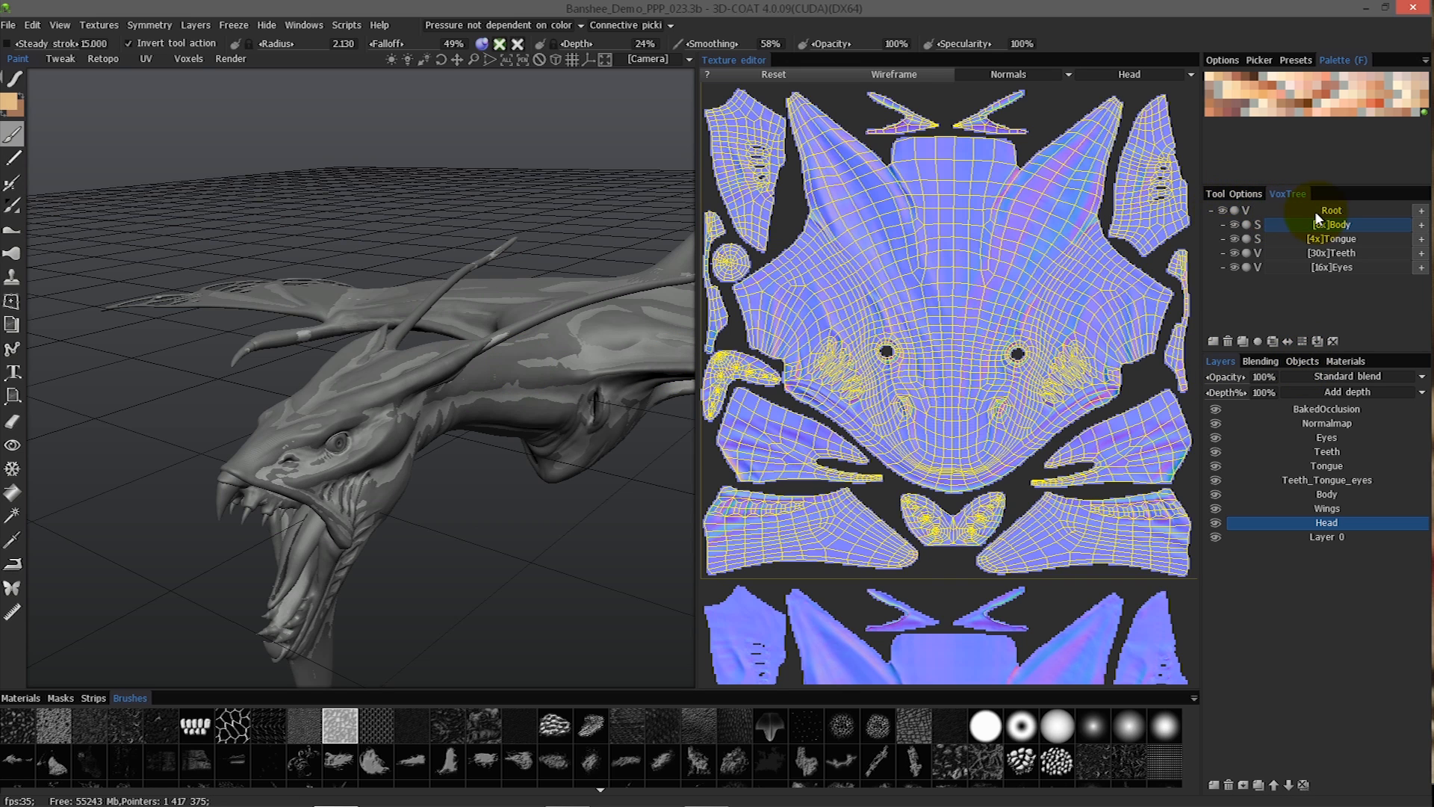
click(1222, 209)
click(1222, 210)
click(1223, 210)
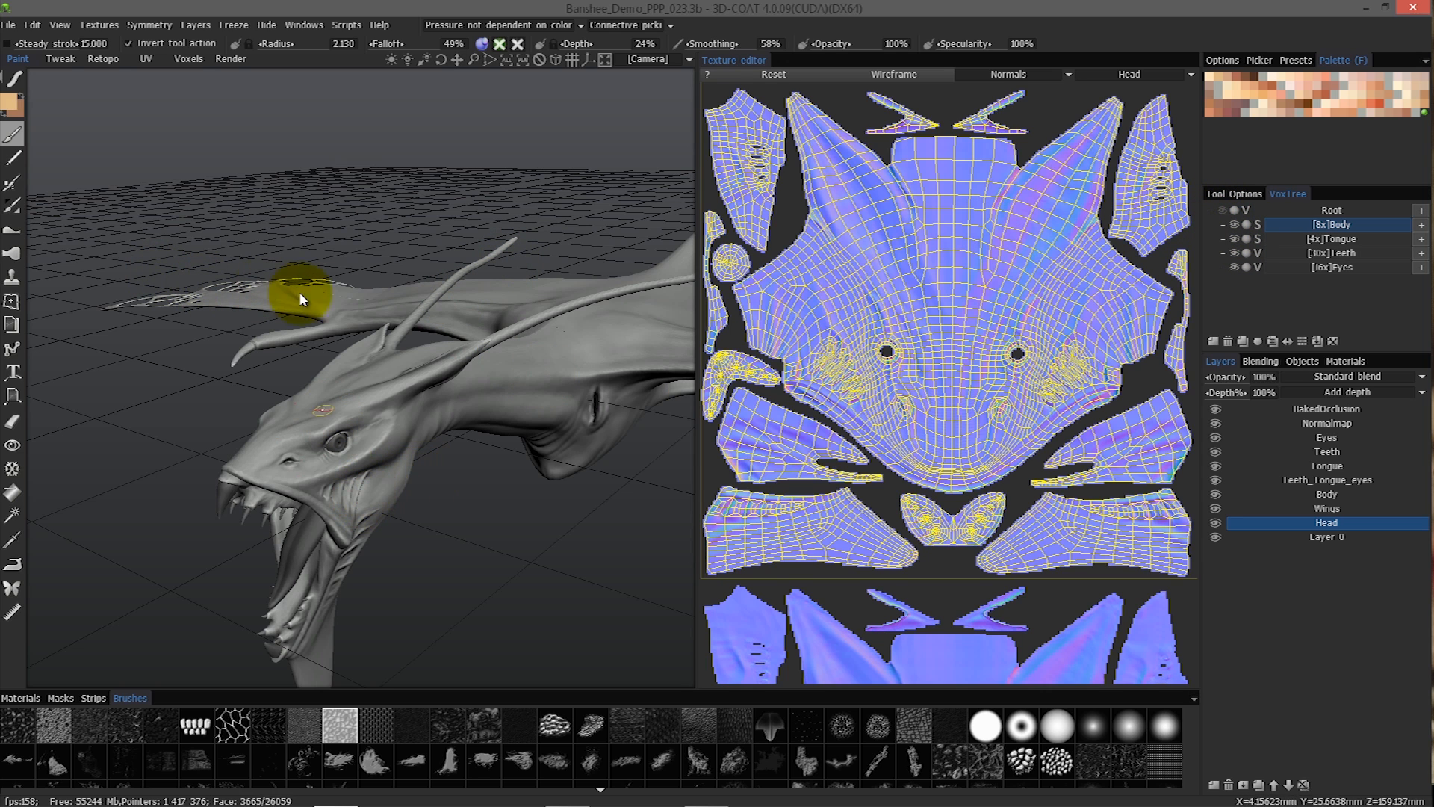
Show the wireframe over the baked dragon, inspect its head and neck from several angles, and review the displaced mesh display option.
mouse_move(558, 380)
alt+mouse_down()
mouse_move(605, 447)
mouse_move(560, 480)
mouse_move(542, 364)
alt+mouse_up()
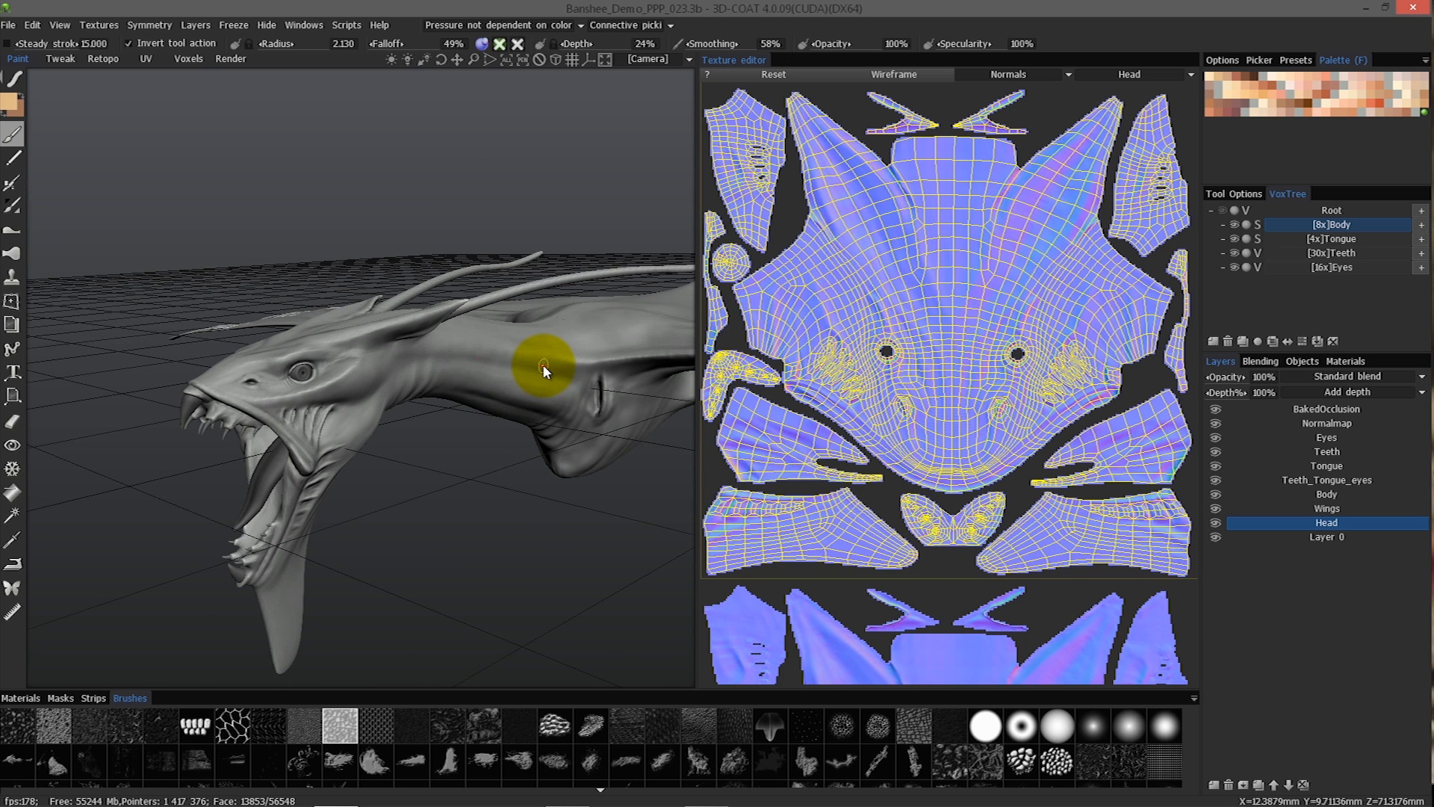
key(w)
mouse_move(543, 364)
alt+mouse_down()
mouse_move(293, 345)
mouse_move(460, 427)
mouse_move(549, 405)
mouse_move(243, 324)
mouse_move(230, 481)
mouse_move(342, 472)
mouse_move(258, 508)
mouse_move(396, 482)
alt+mouse_up()
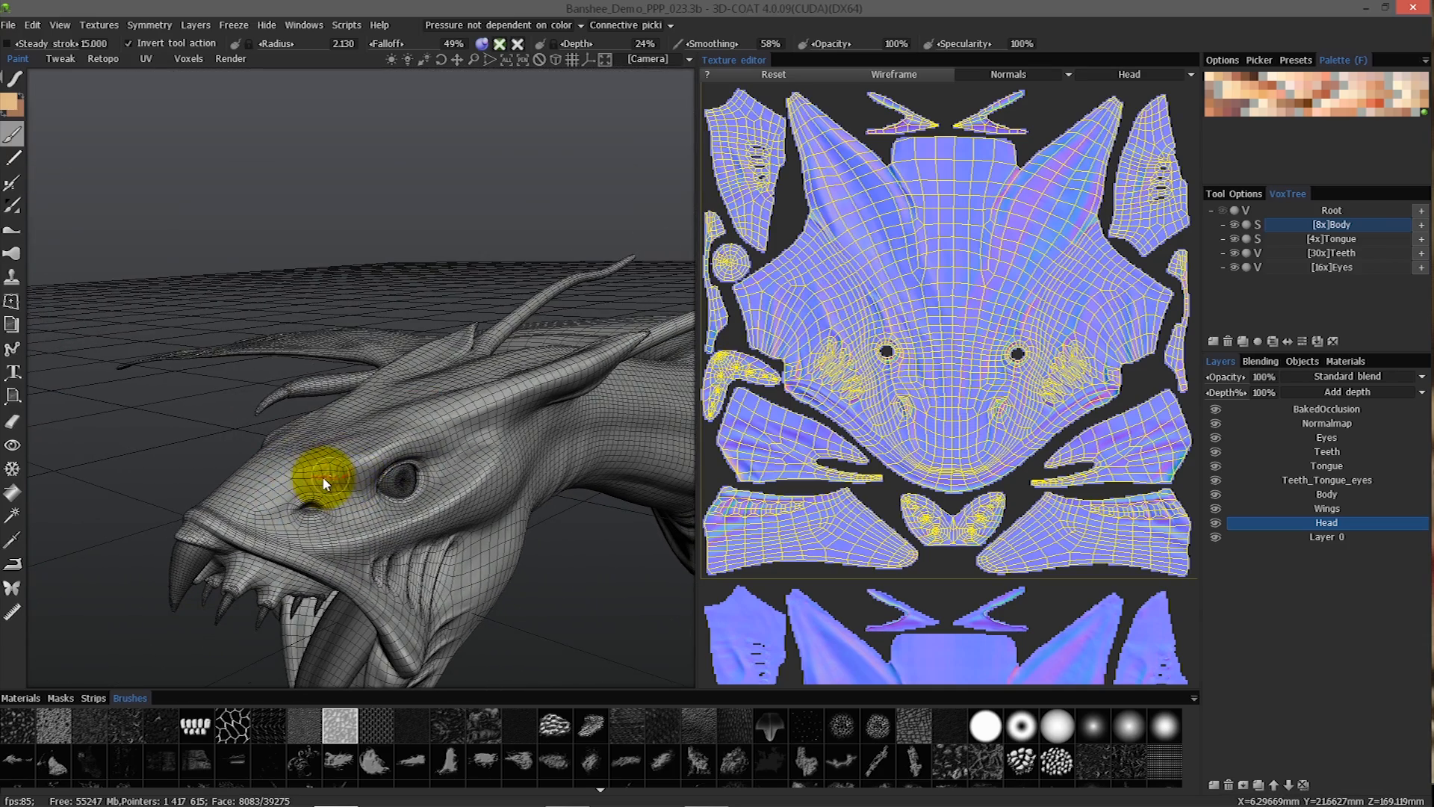
alt+drag(326, 487, 262, 486)
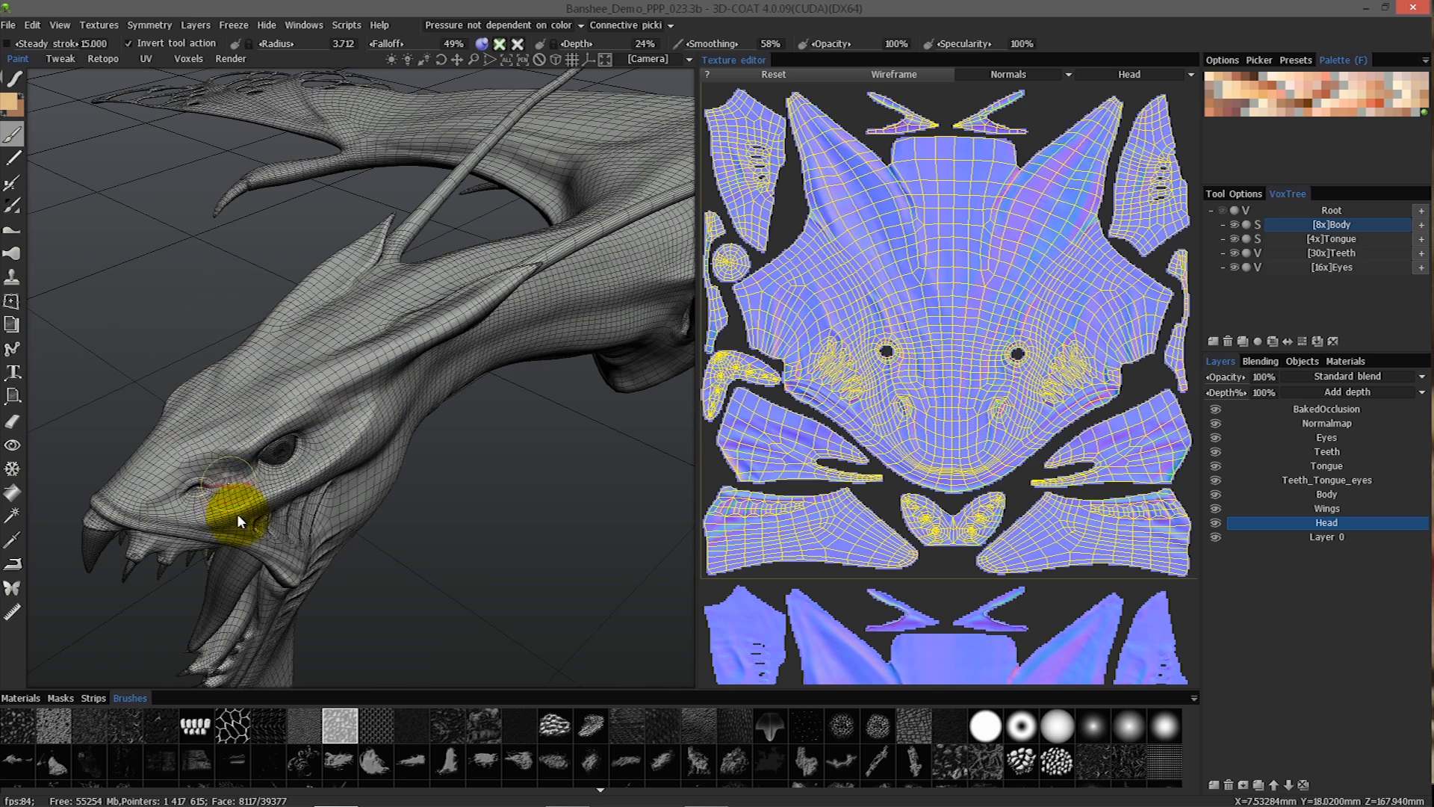
mouse_move(219, 527)
alt+mouse_down()
mouse_move(1, 358)
mouse_move(212, 451)
alt+mouse_up()
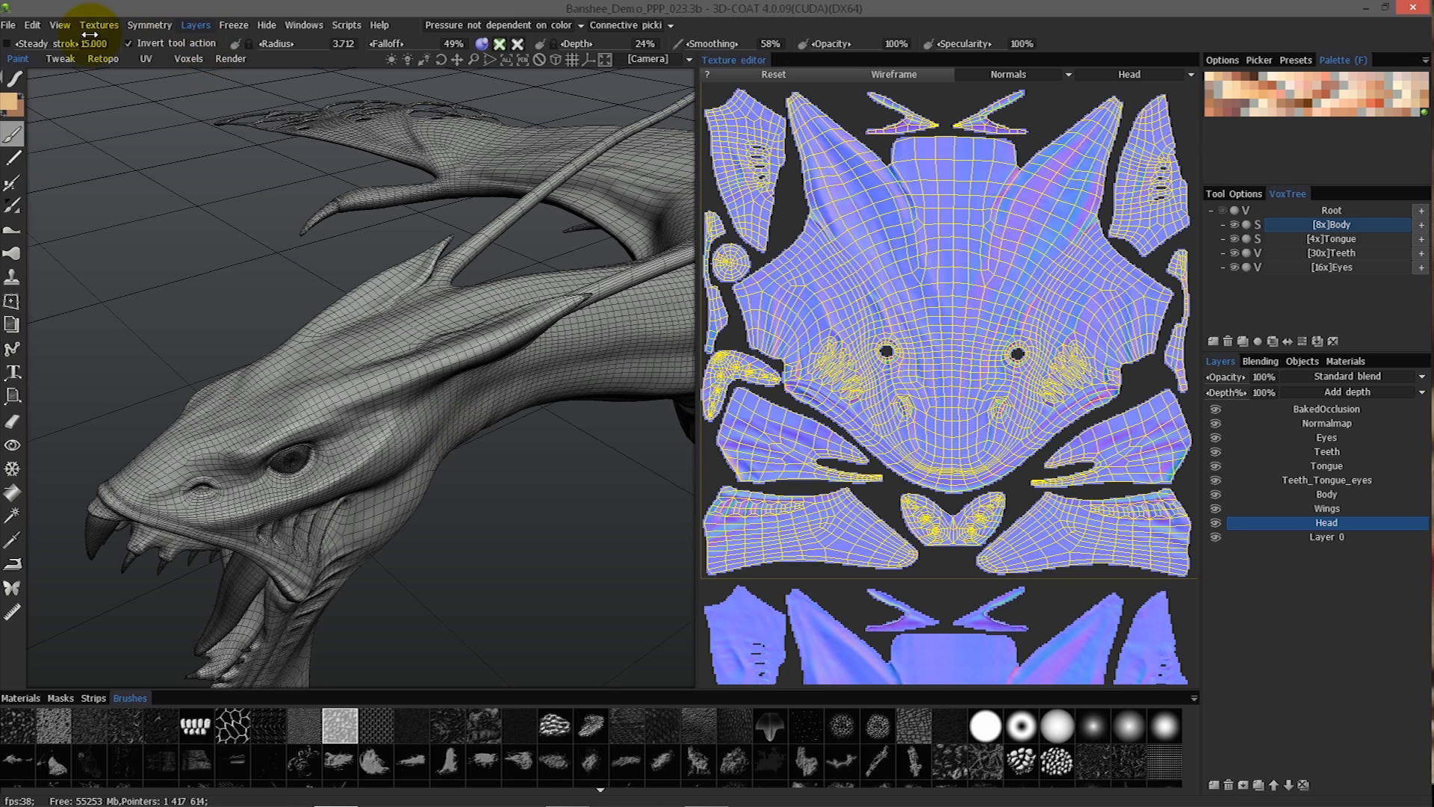
click(60, 24)
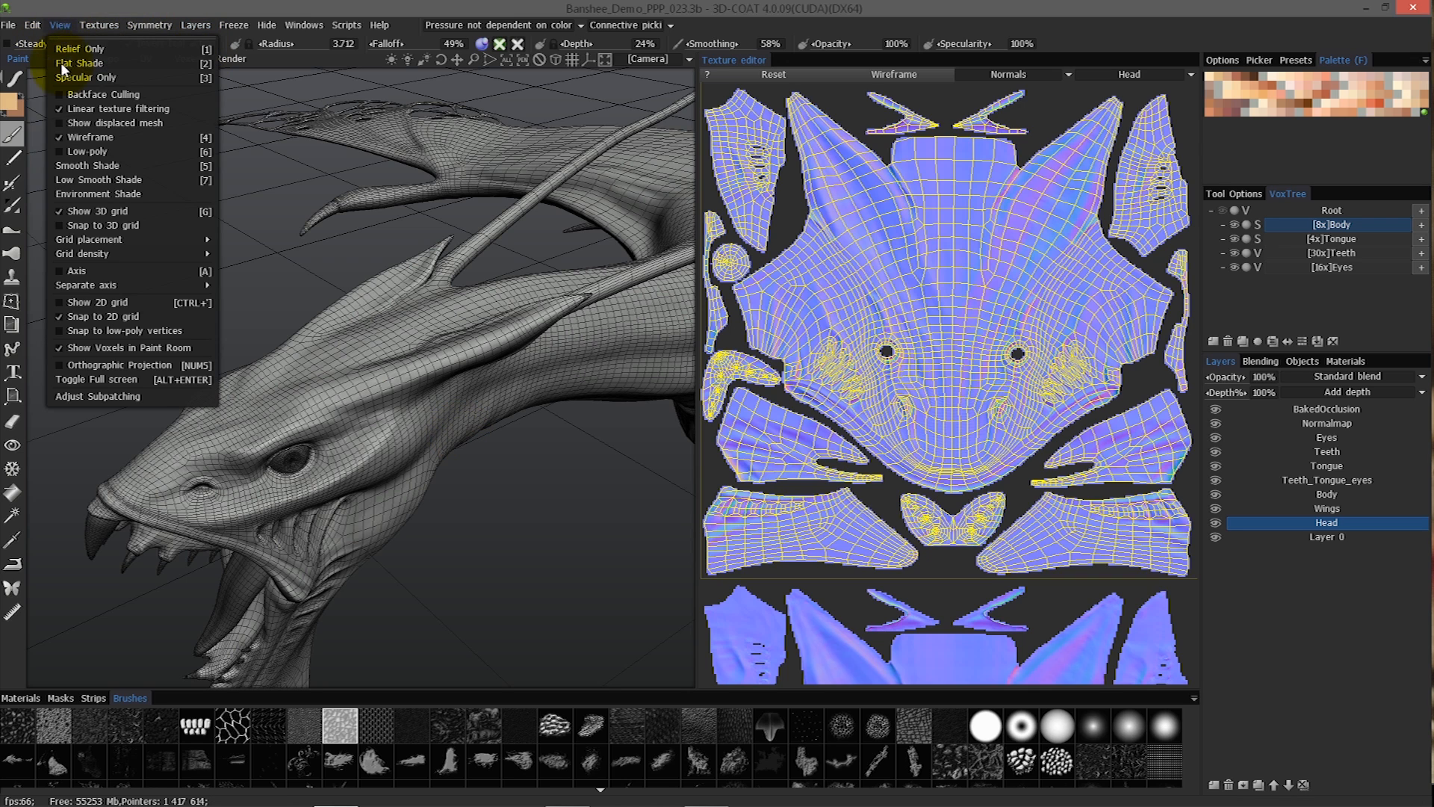
click(97, 122)
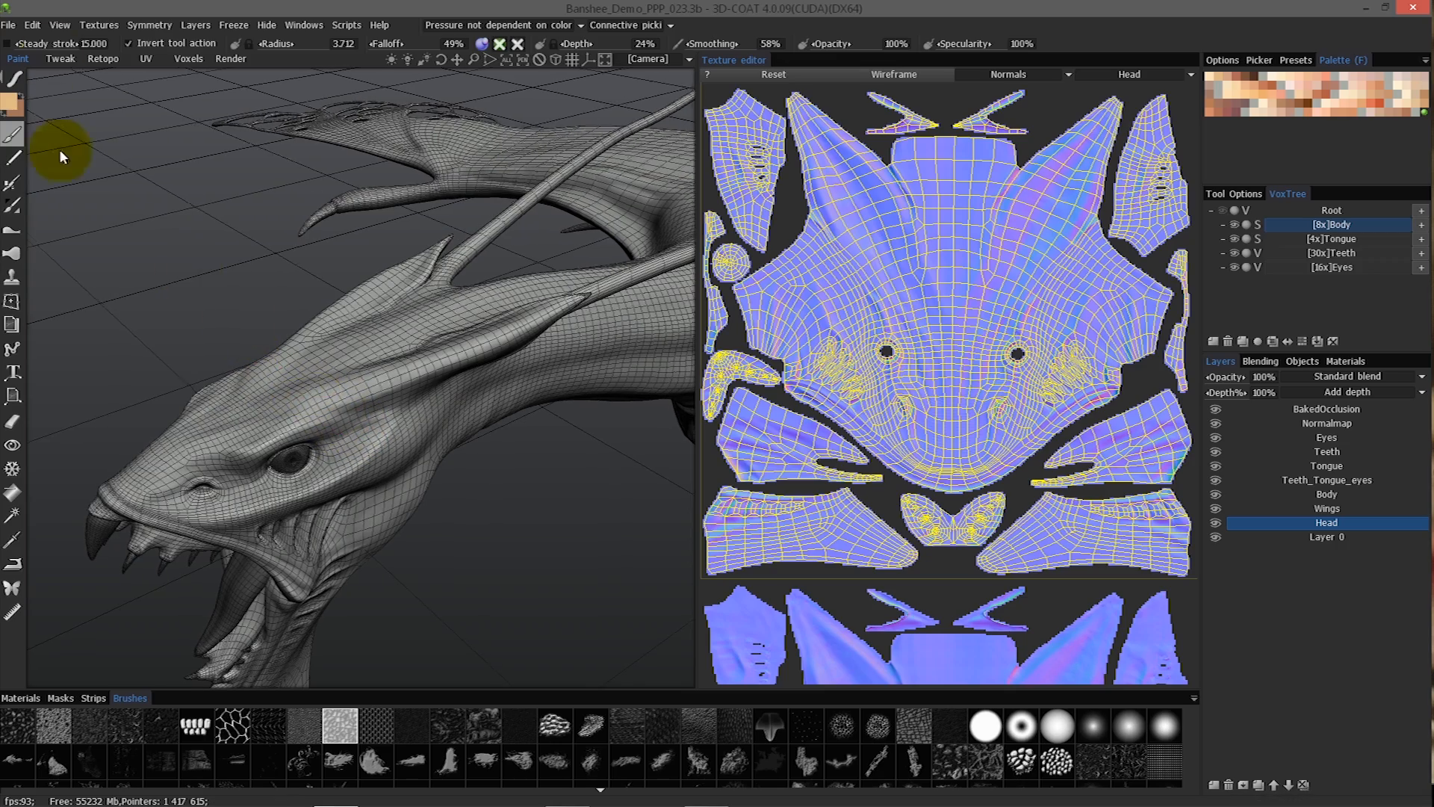
Return to the Retopo room and review the baking scan settings and their spheres of influence around the dragon's teeth.
click(101, 58)
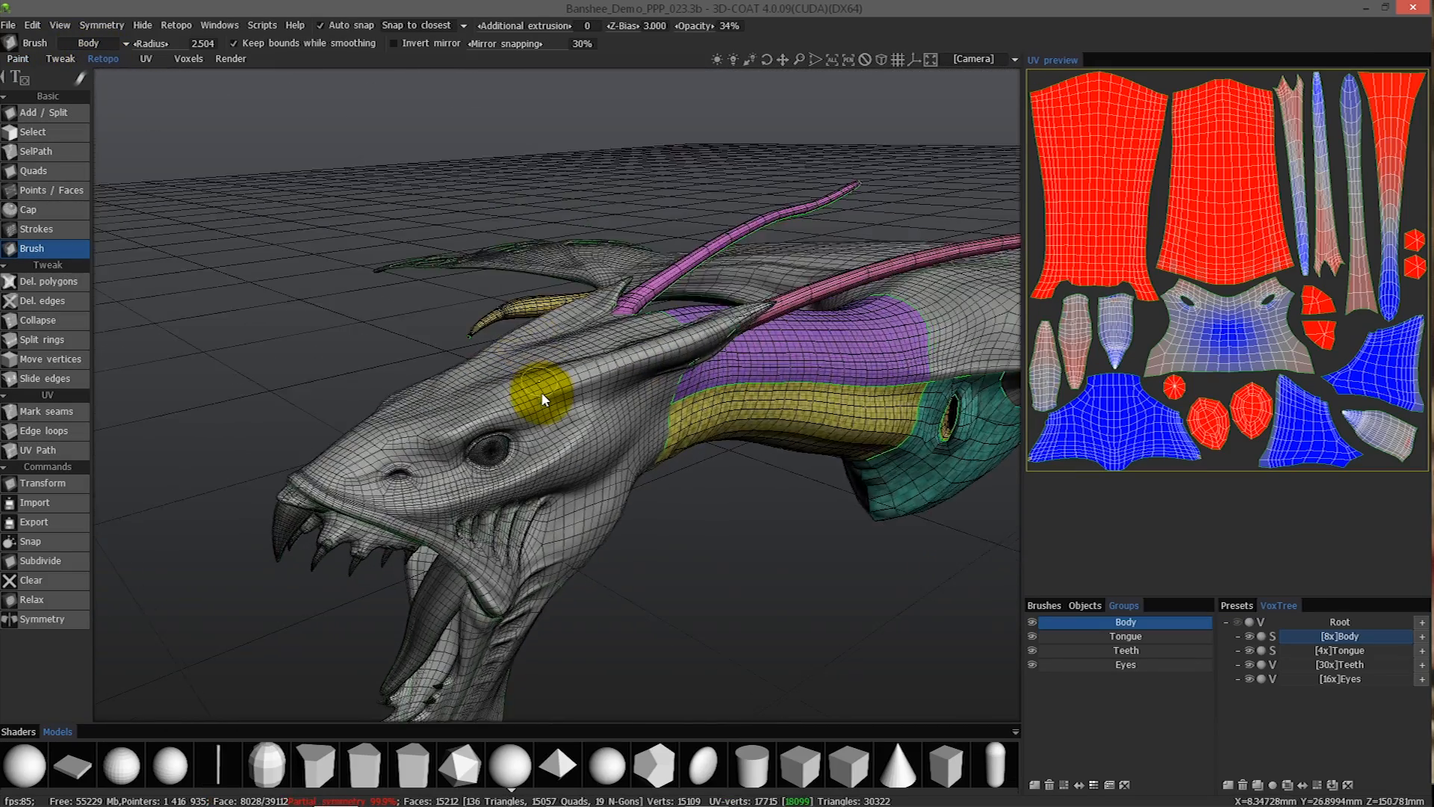
click(176, 25)
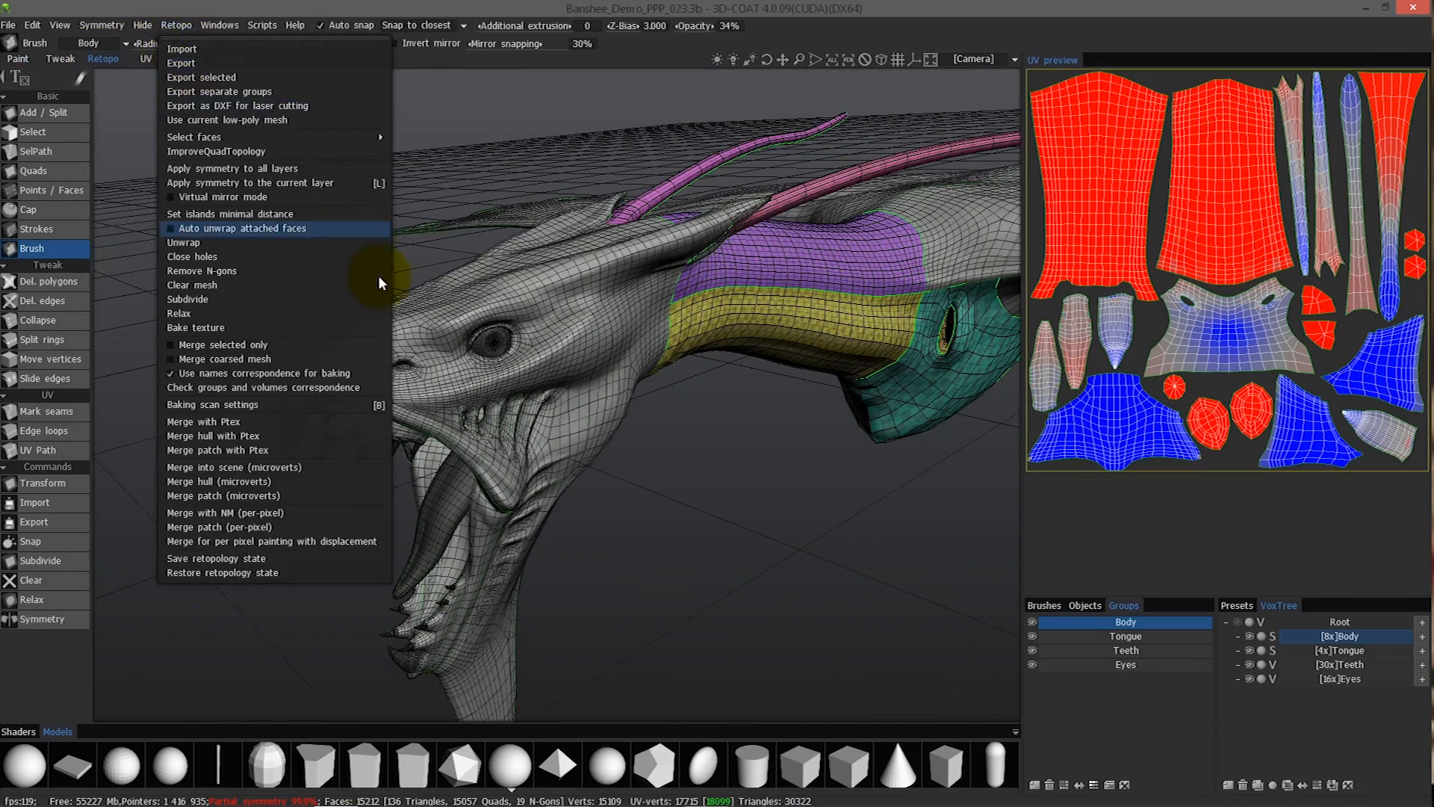
click(262, 404)
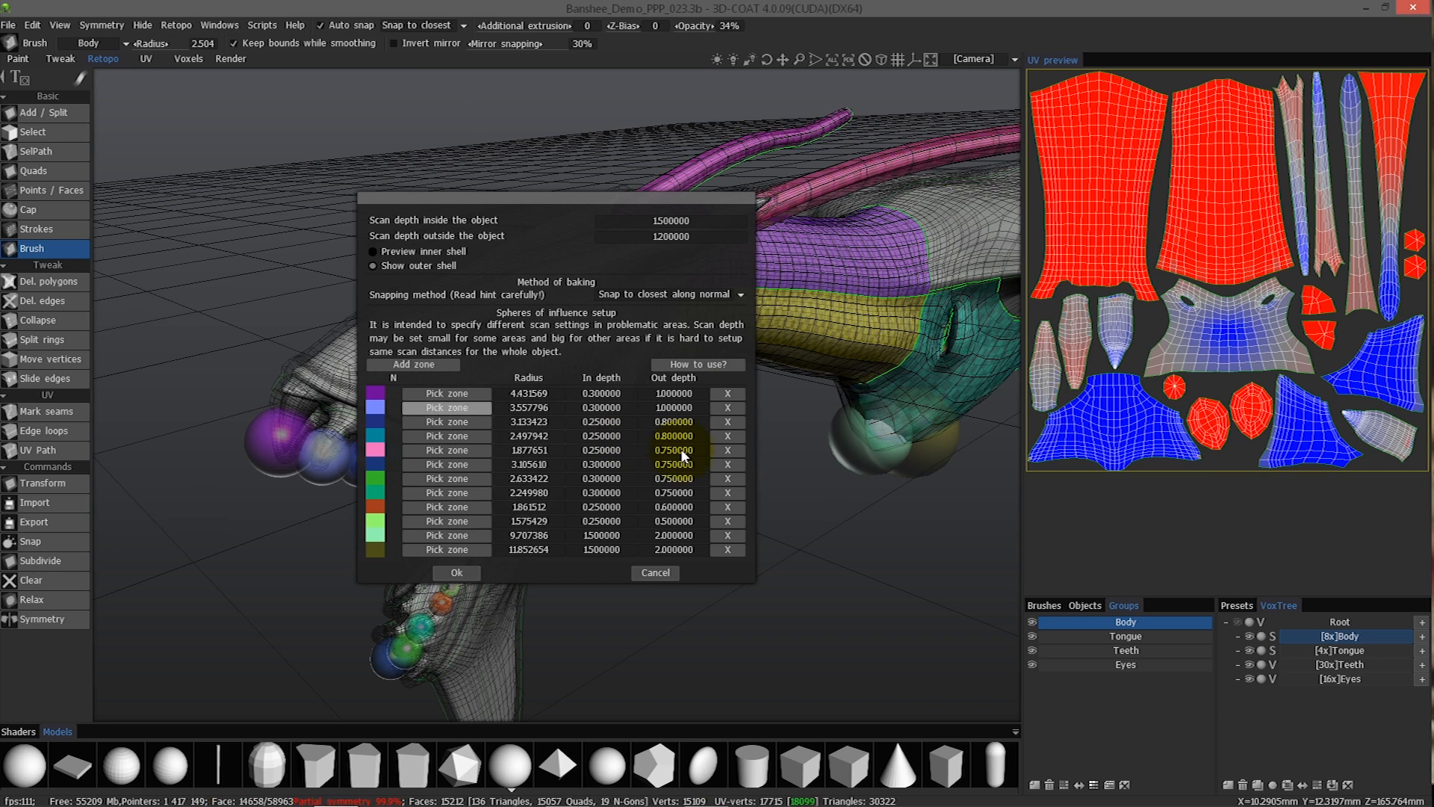
drag(546, 200, 933, 271)
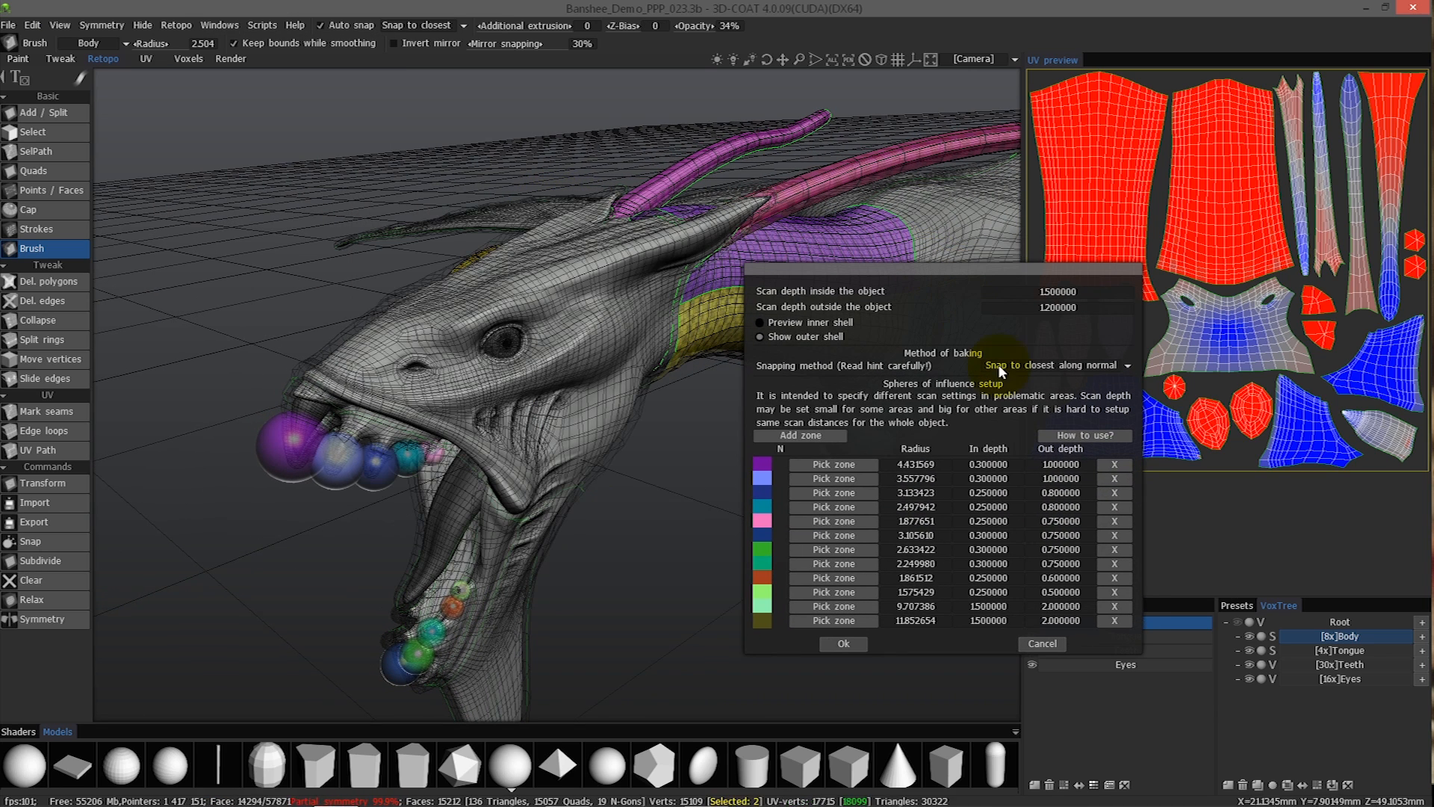
click(838, 643)
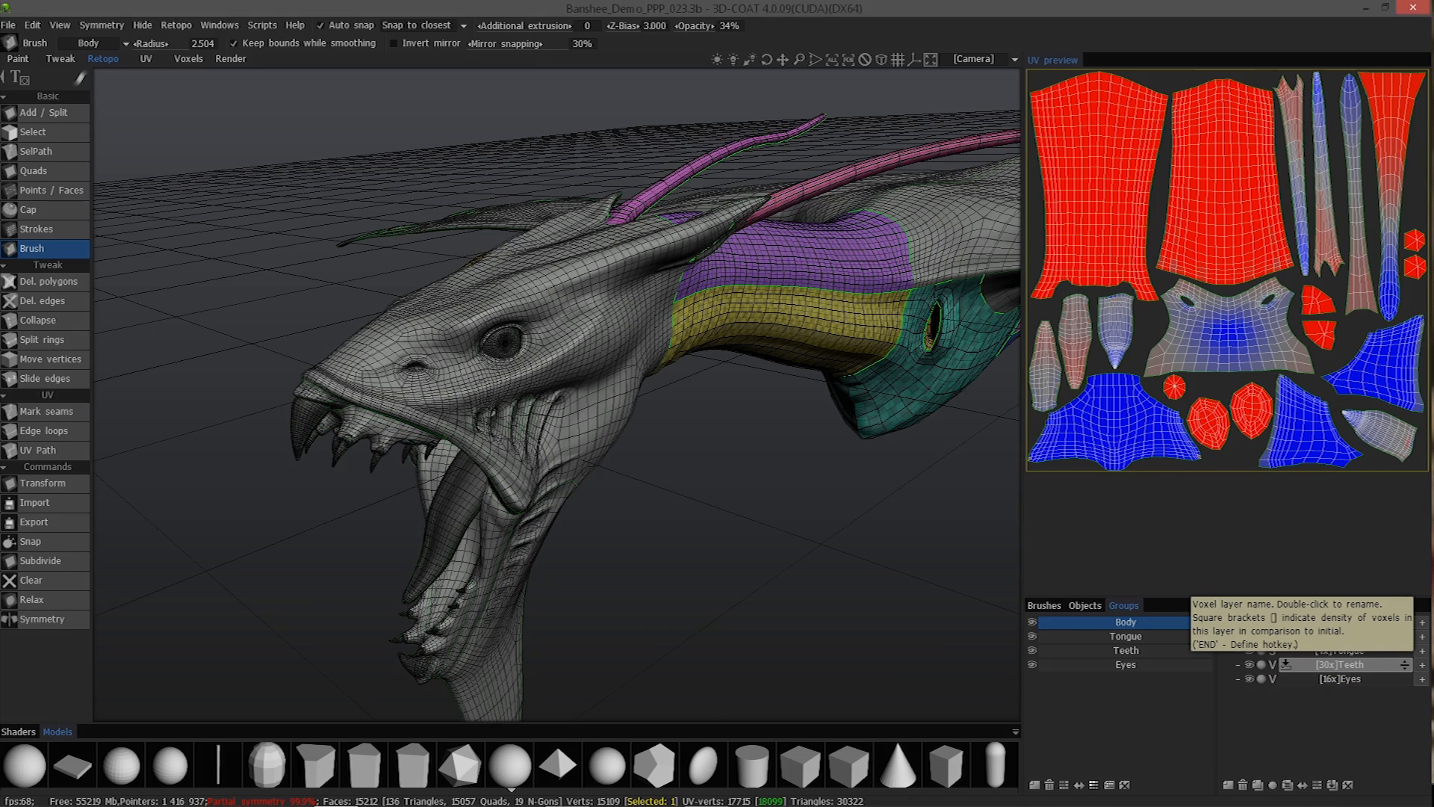